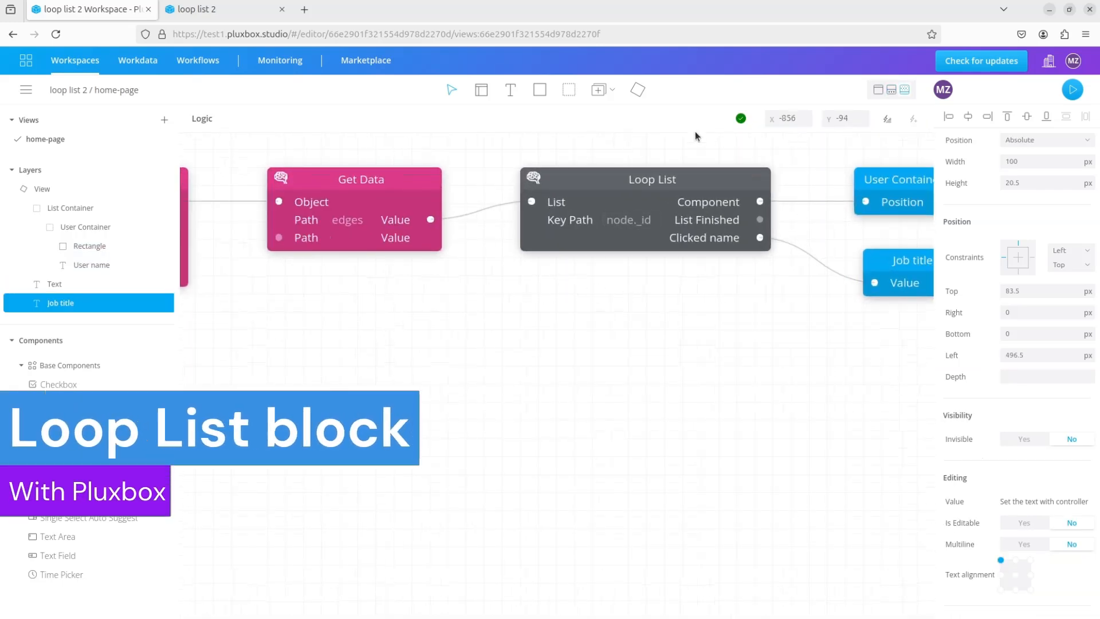
Examine the complete logic flow around the Loop List block and the resulting user list in the app preview
click(907, 92)
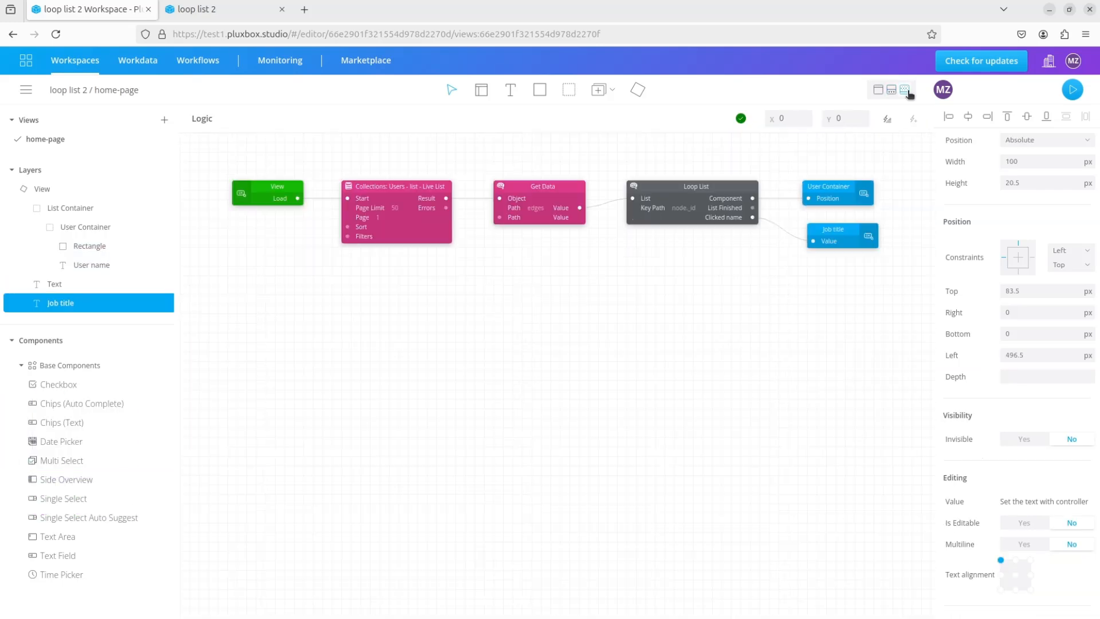
scroll(739, 186, up, 1)
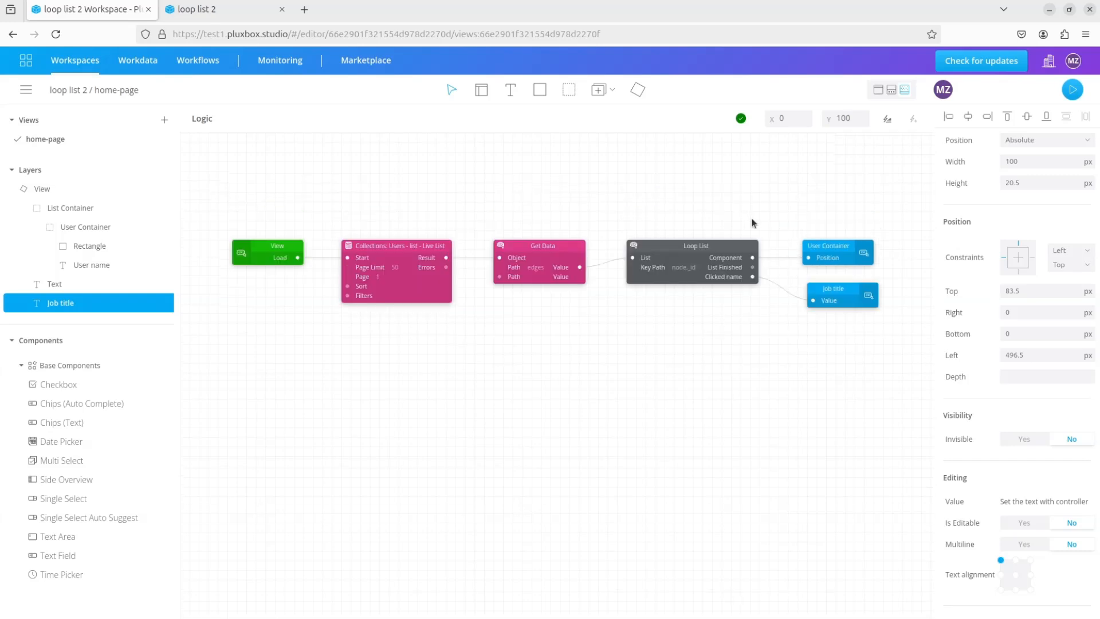
click(198, 10)
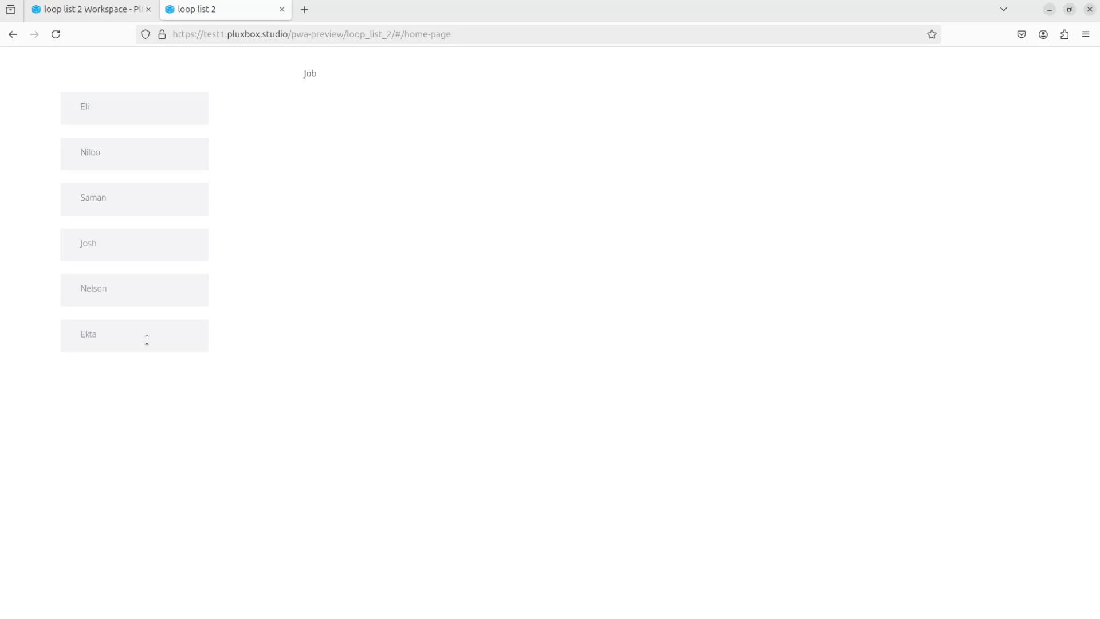
Examine the Users collection's field definitions and its stored records in Workdata
click(63, 263)
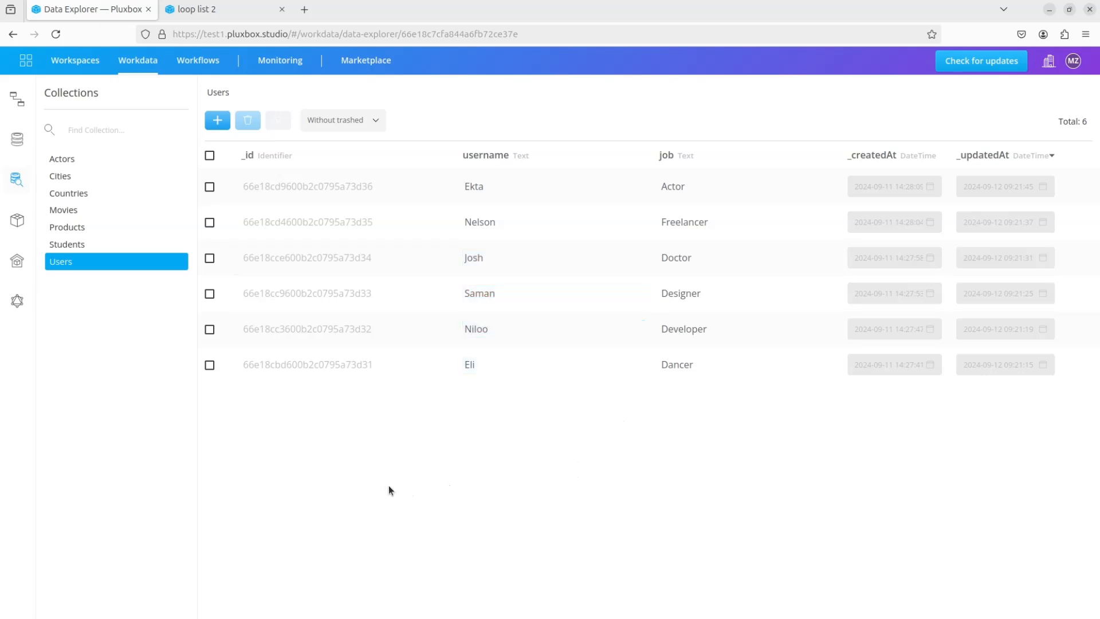
click(121, 64)
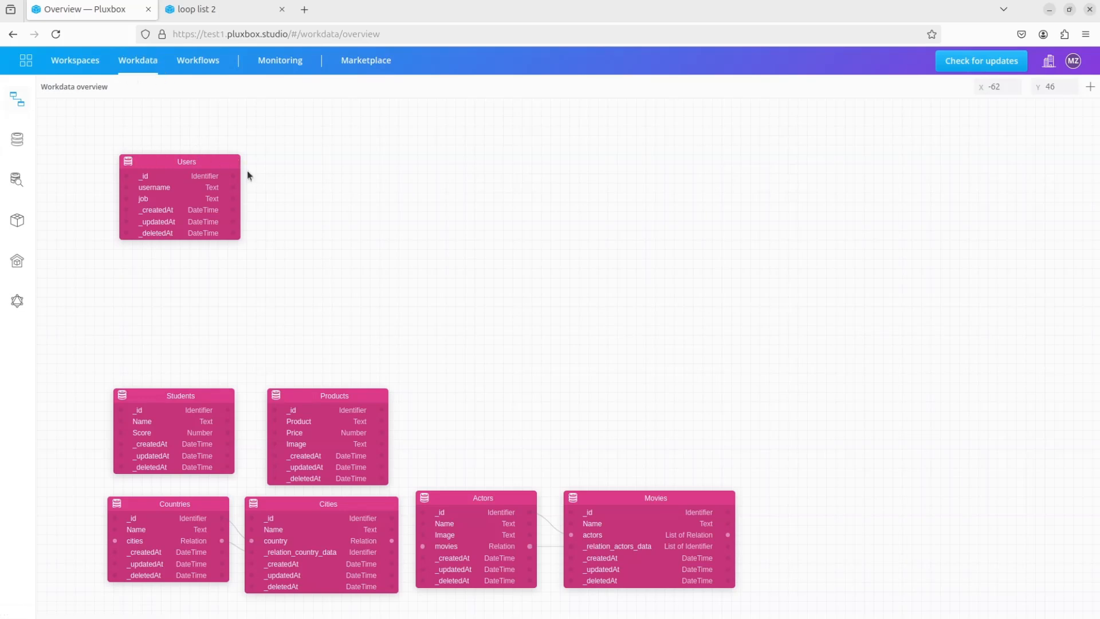
double_click(174, 191)
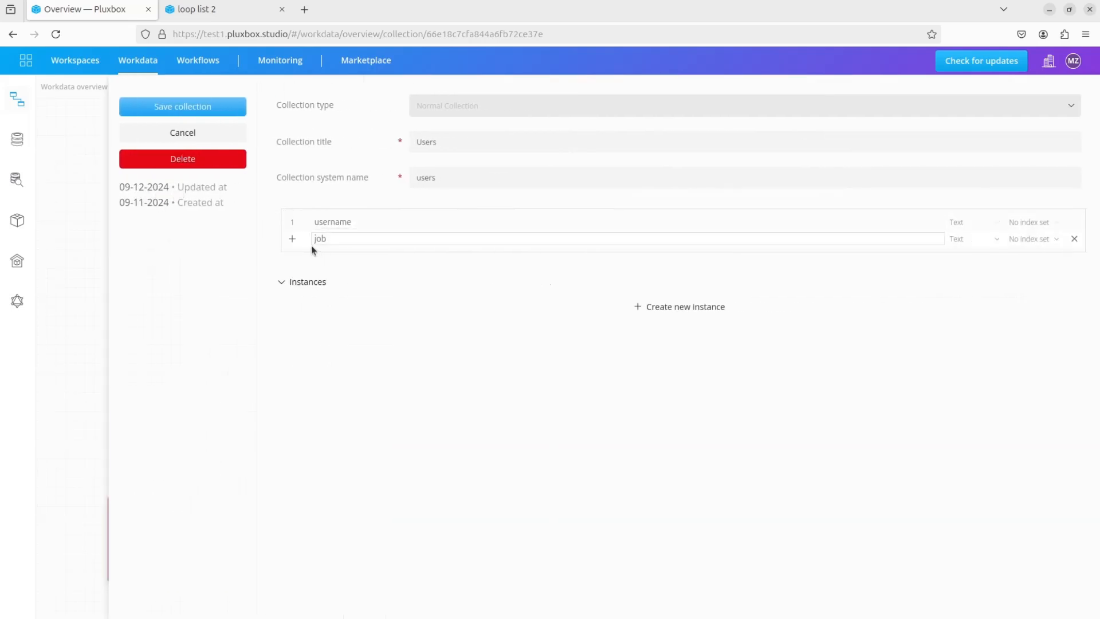
key(Return)
click(194, 136)
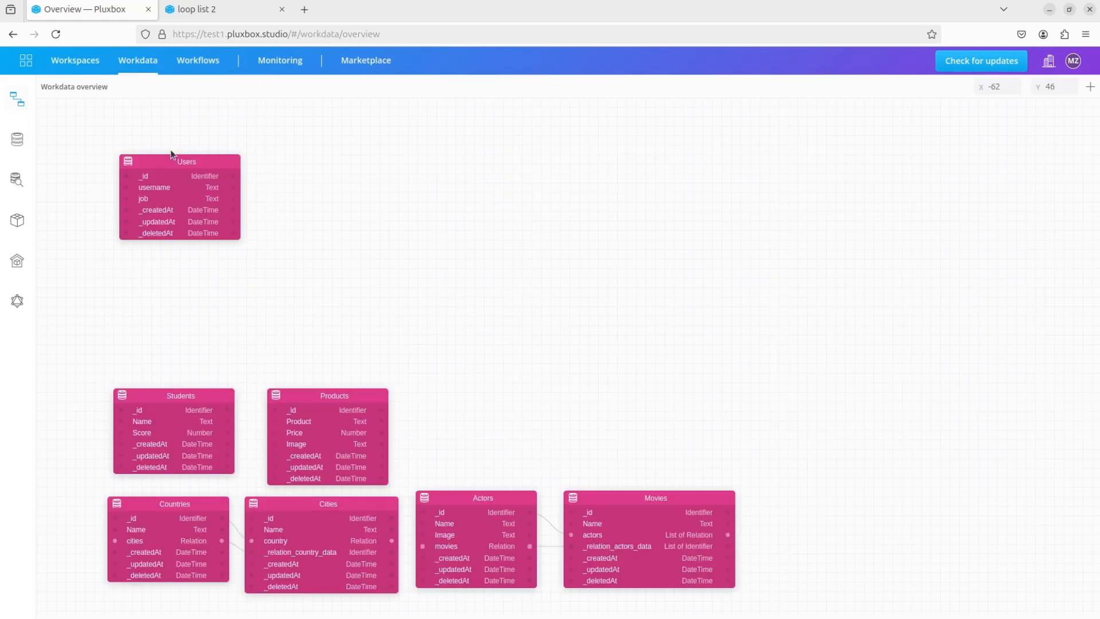
click(18, 179)
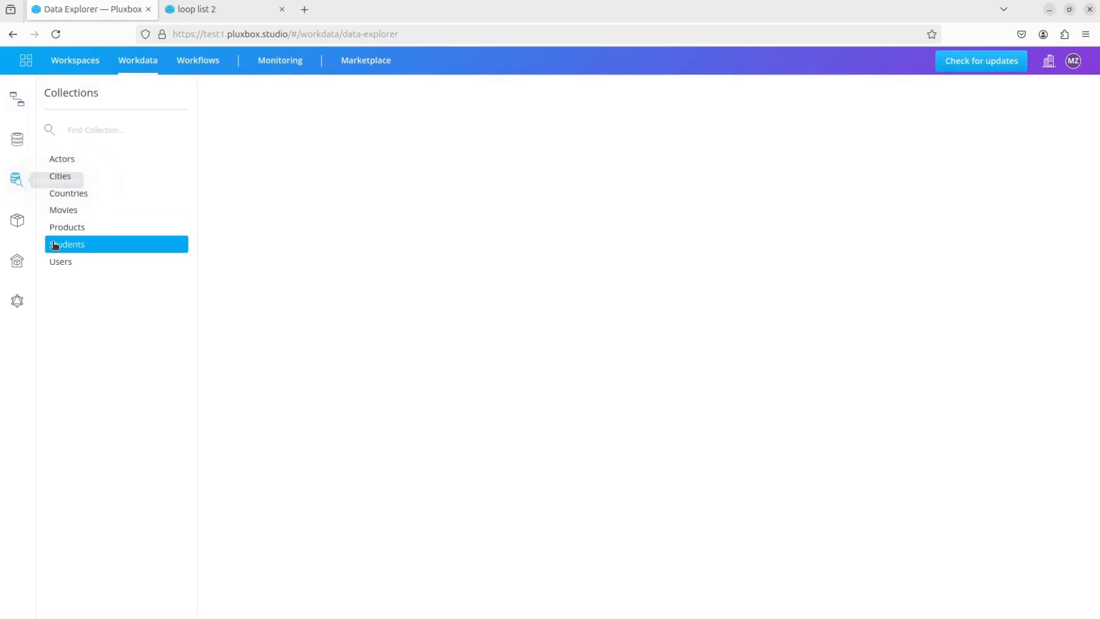
click(62, 261)
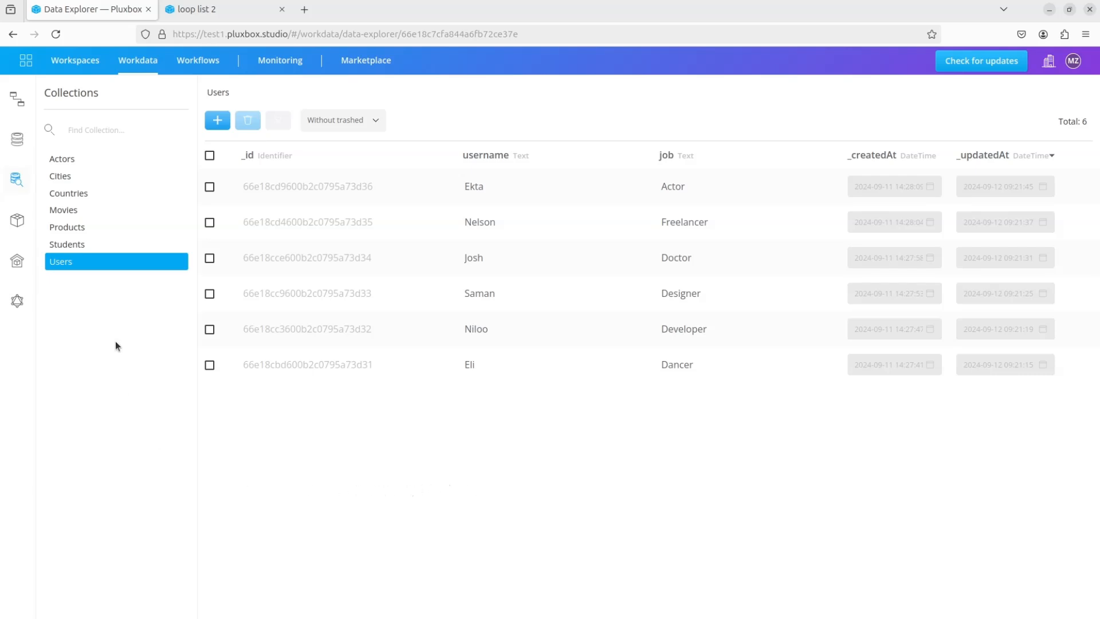
Open the "loop list 2" workspace and show only the view canvas, without the logic area
click(80, 61)
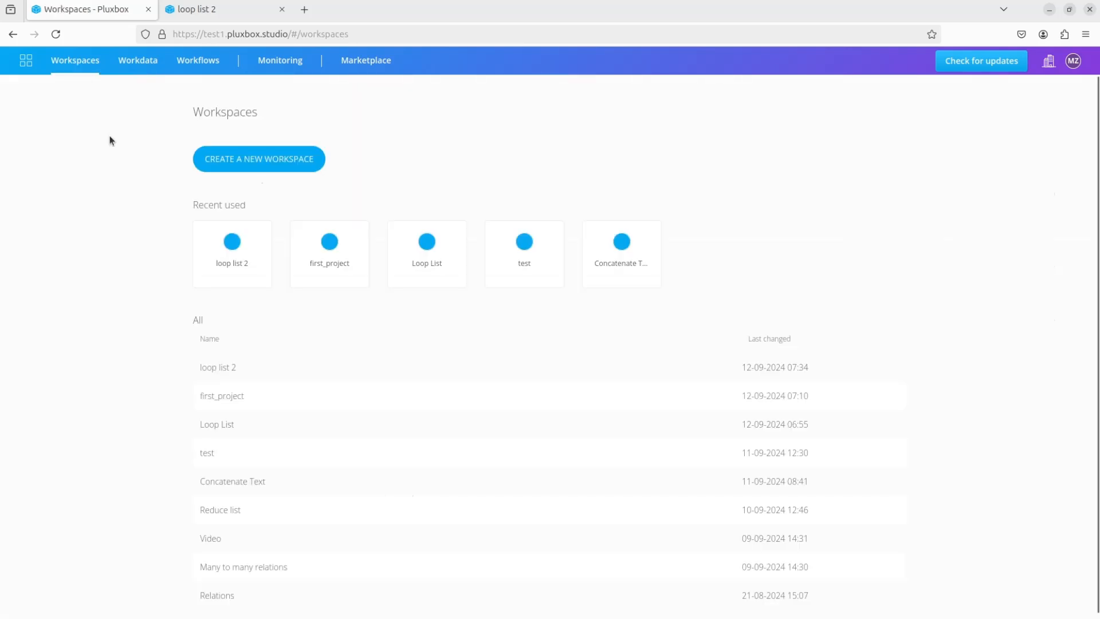
click(212, 248)
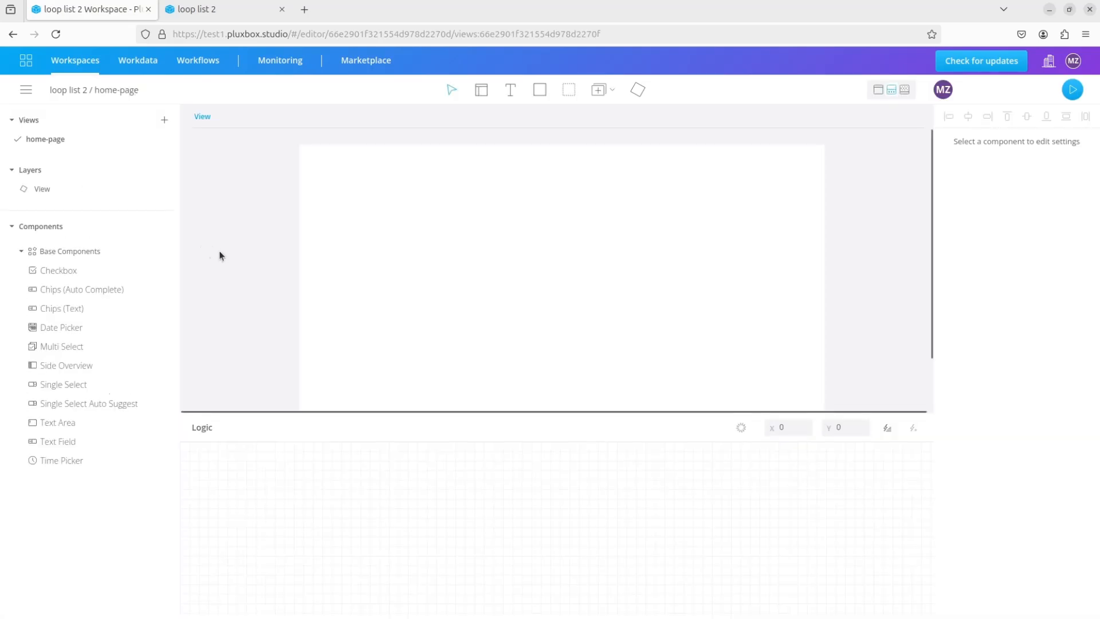
click(877, 91)
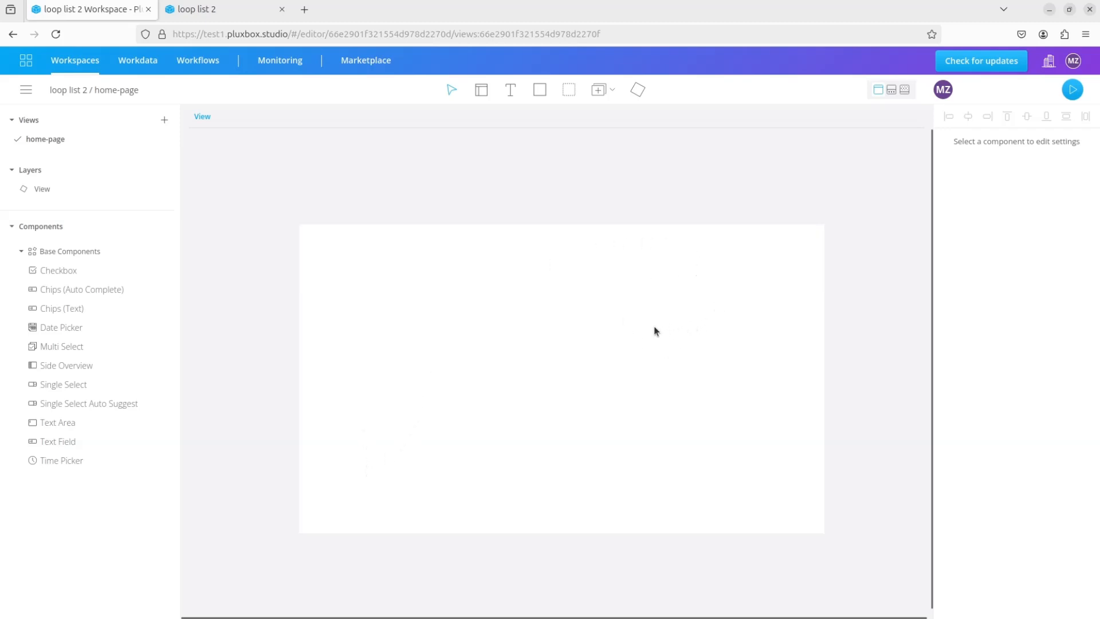
Draw a tall container about 250 by 397 px in the left part of the view and name it "List Container"
click(572, 90)
drag(359, 267, 504, 500)
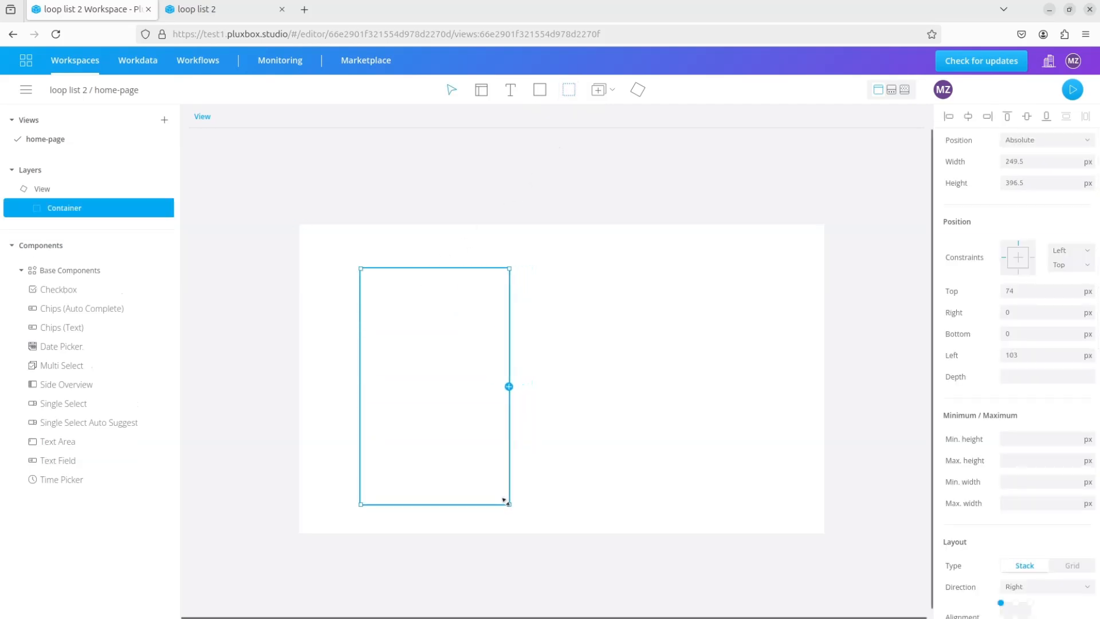
double_click(73, 208)
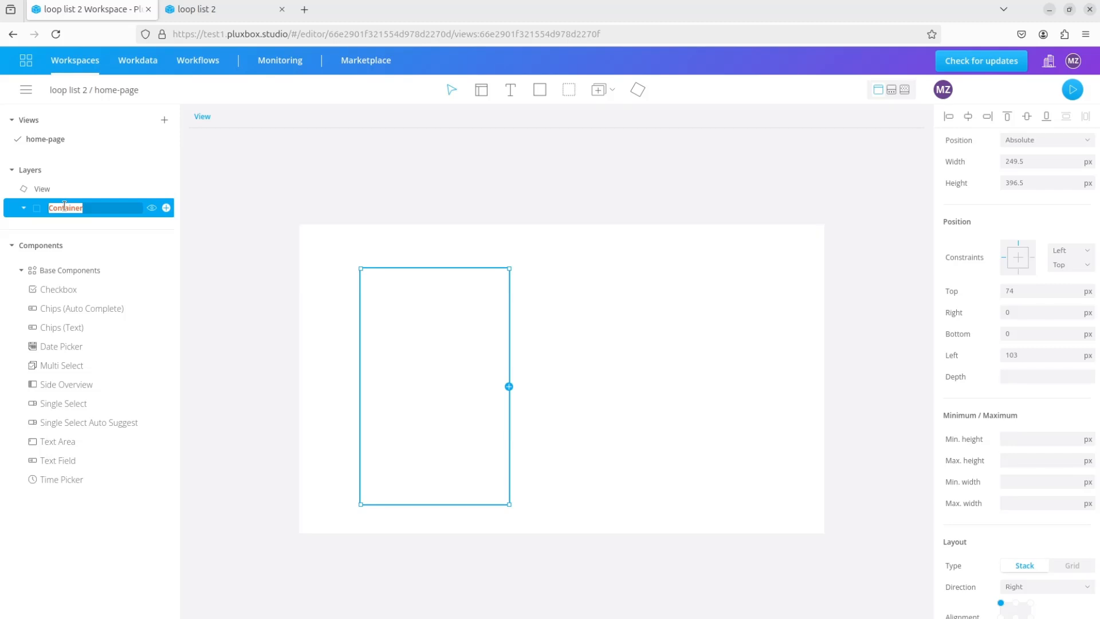
text(List)
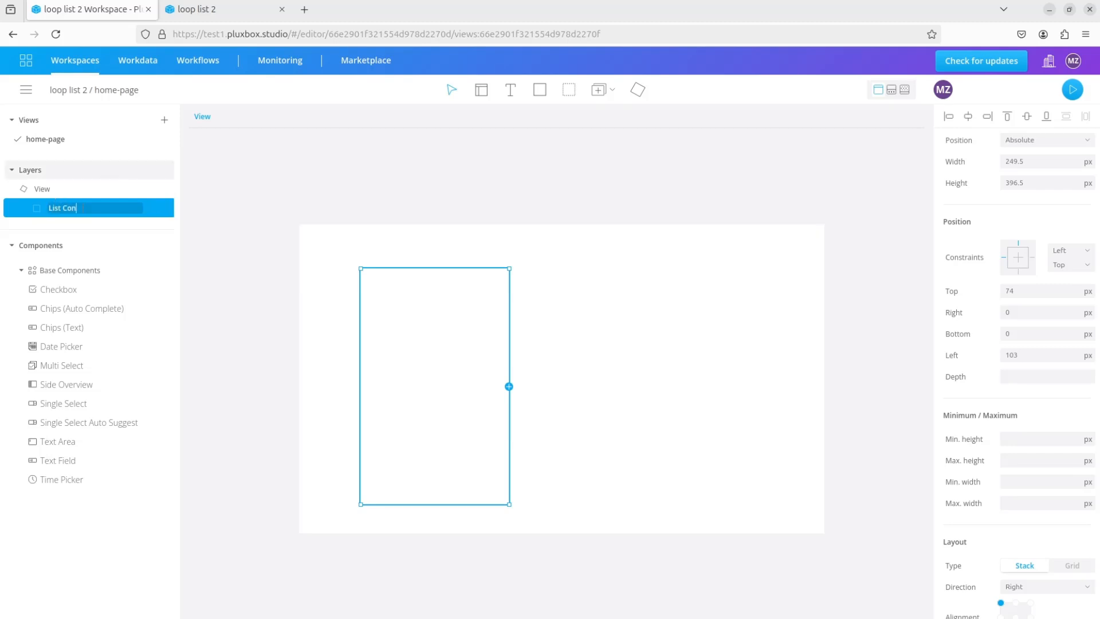
click(380, 183)
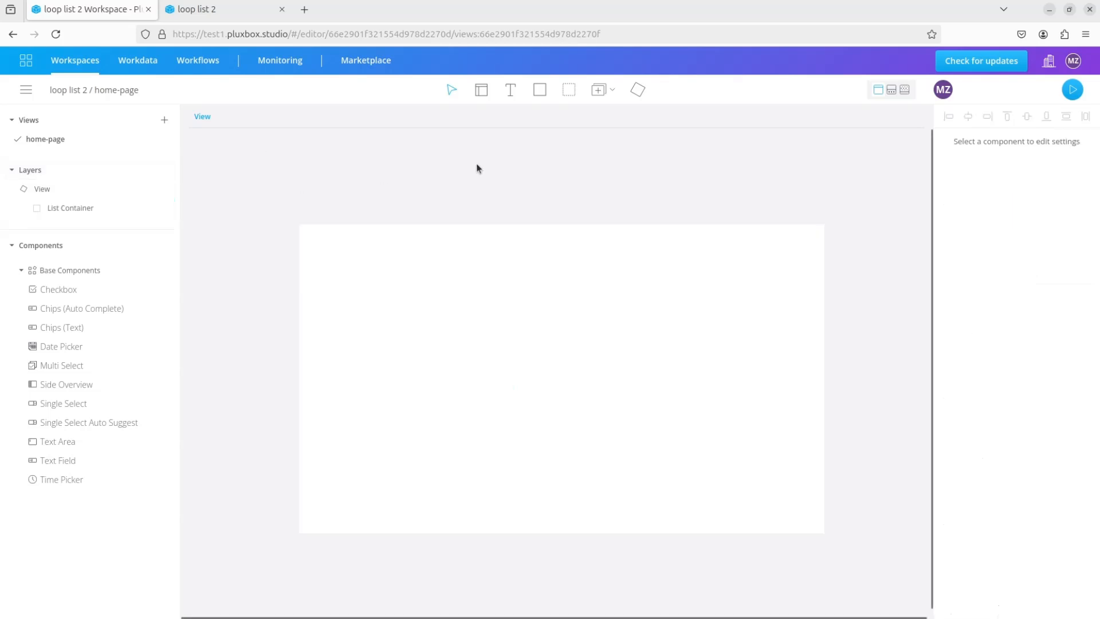
Draw a container about 224 by 57 px named "User Container" and nest it inside List Container near its upper edge
drag(359, 270, 496, 308)
double_click(65, 227)
text(User Container)
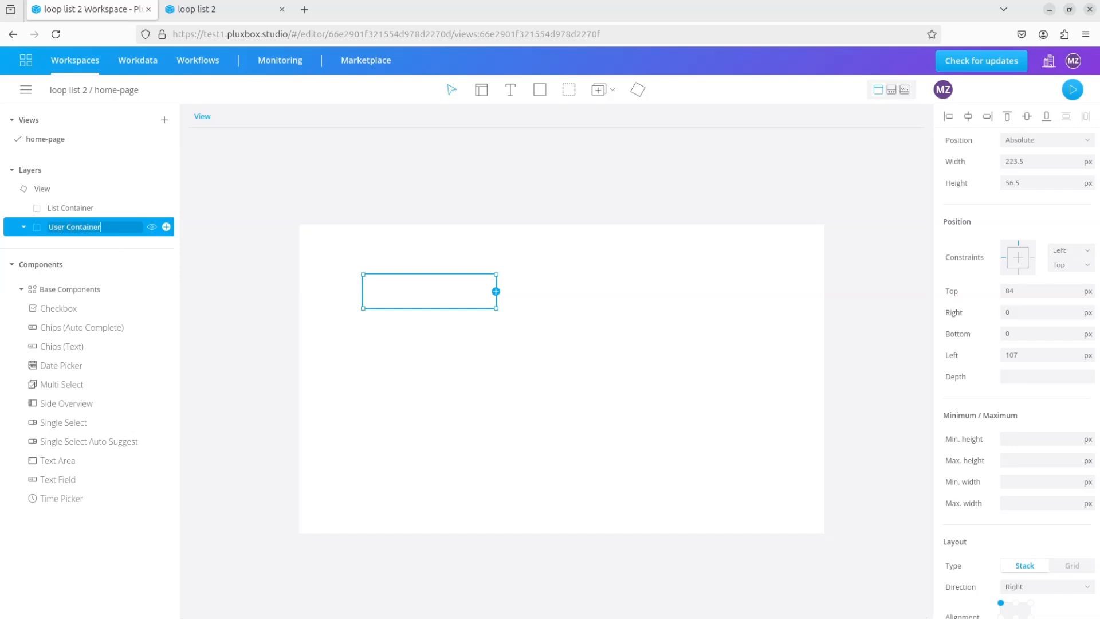
click(164, 269)
drag(67, 224, 81, 216)
drag(521, 331, 468, 291)
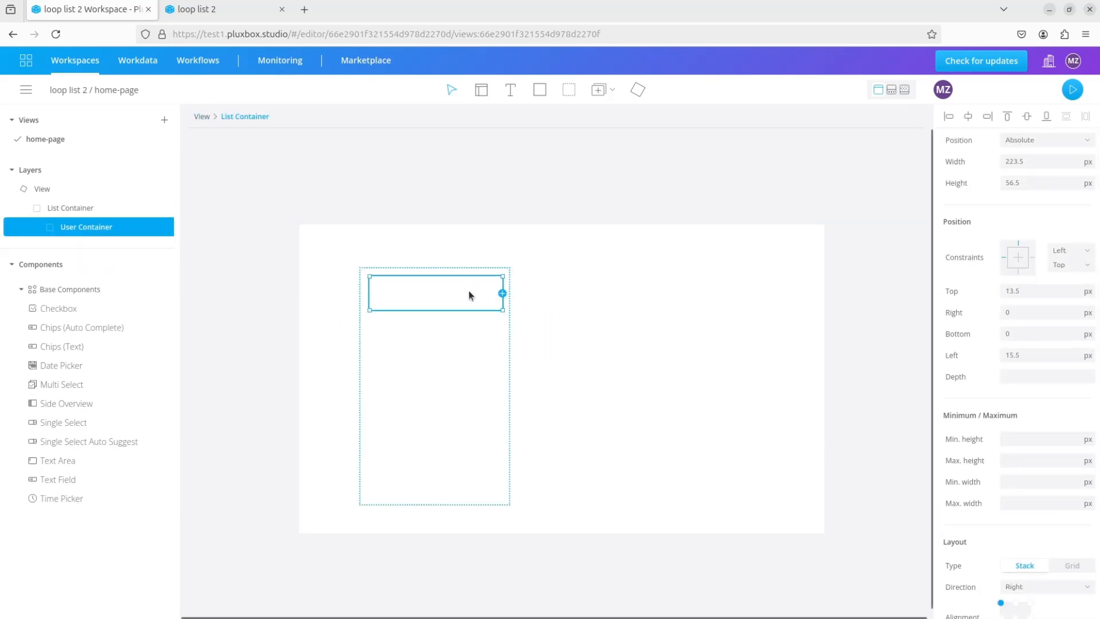
Set List Container's stack direction to Bottom with a vertical space between items of 20 px
click(74, 210)
scroll(1015, 332, down, 3)
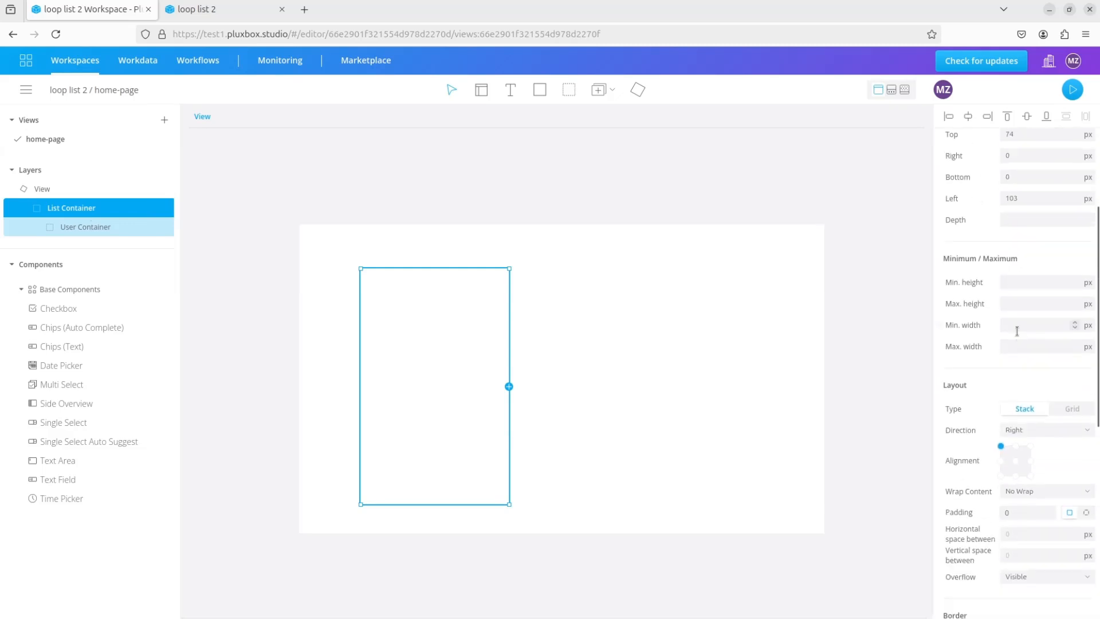
click(1020, 438)
click(1018, 496)
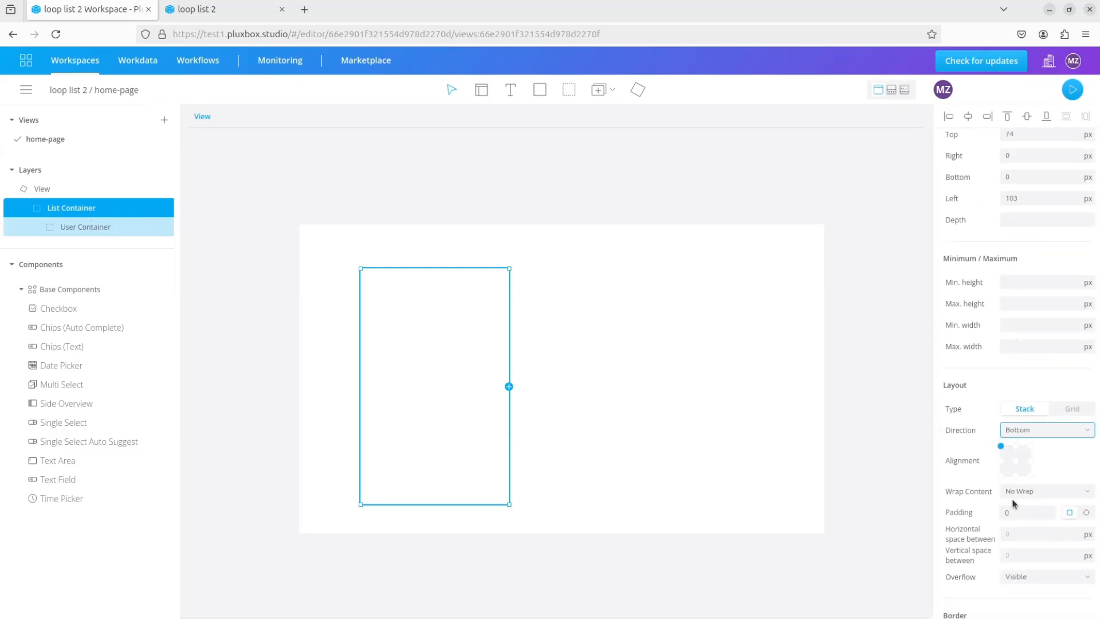
click(1010, 555)
text(20)
click(892, 388)
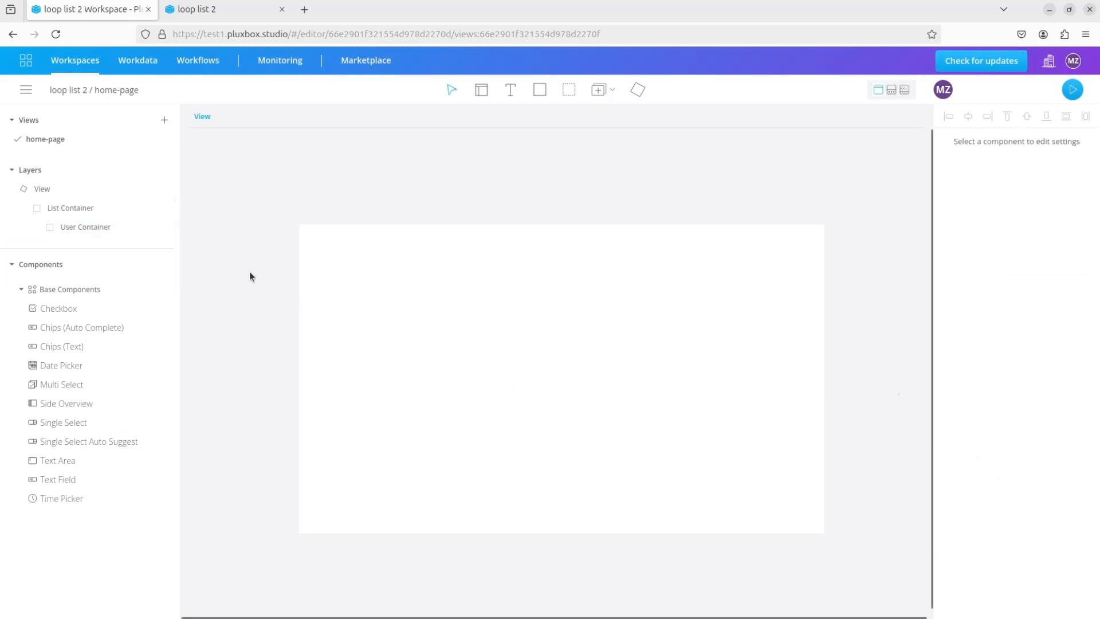
Make User Container's position Relative and widen it to about 250 px to span List Container
click(103, 234)
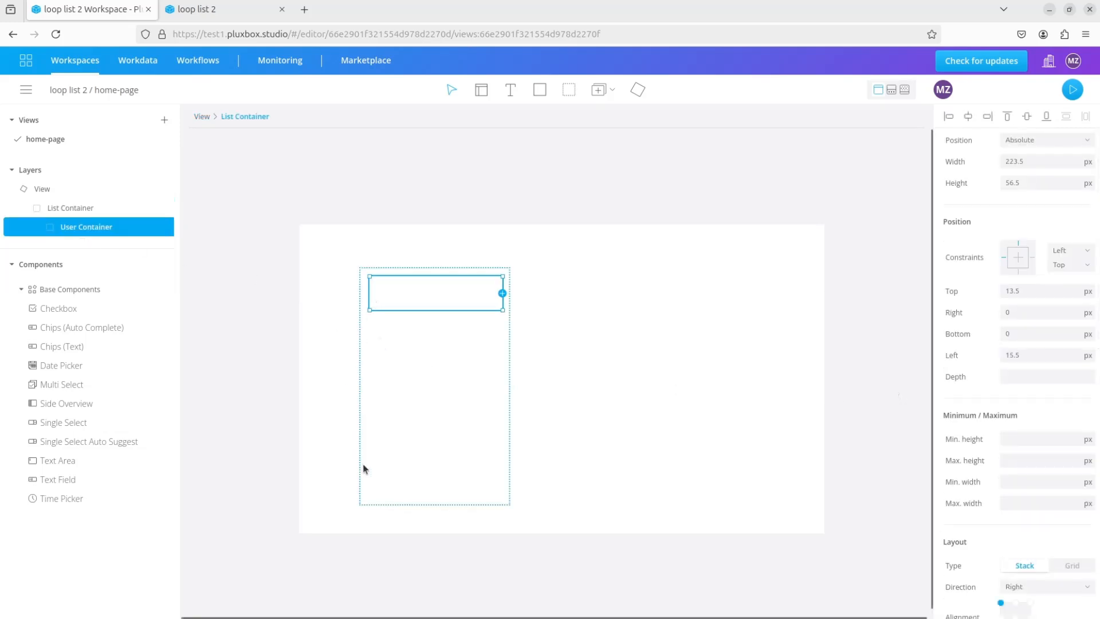
click(1015, 147)
click(1017, 181)
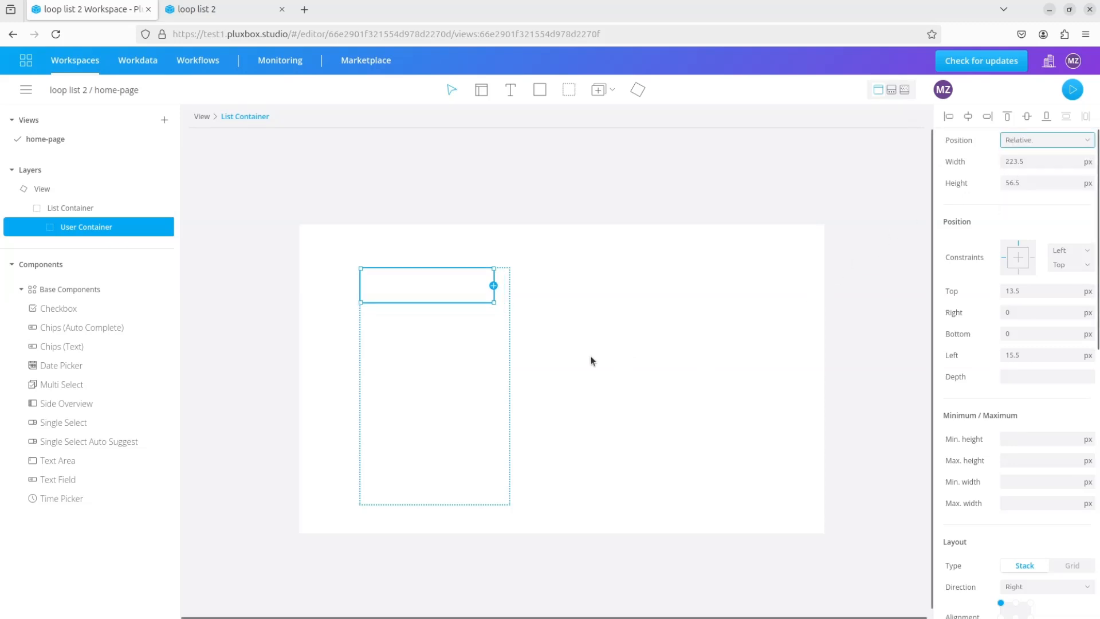
drag(493, 296, 505, 293)
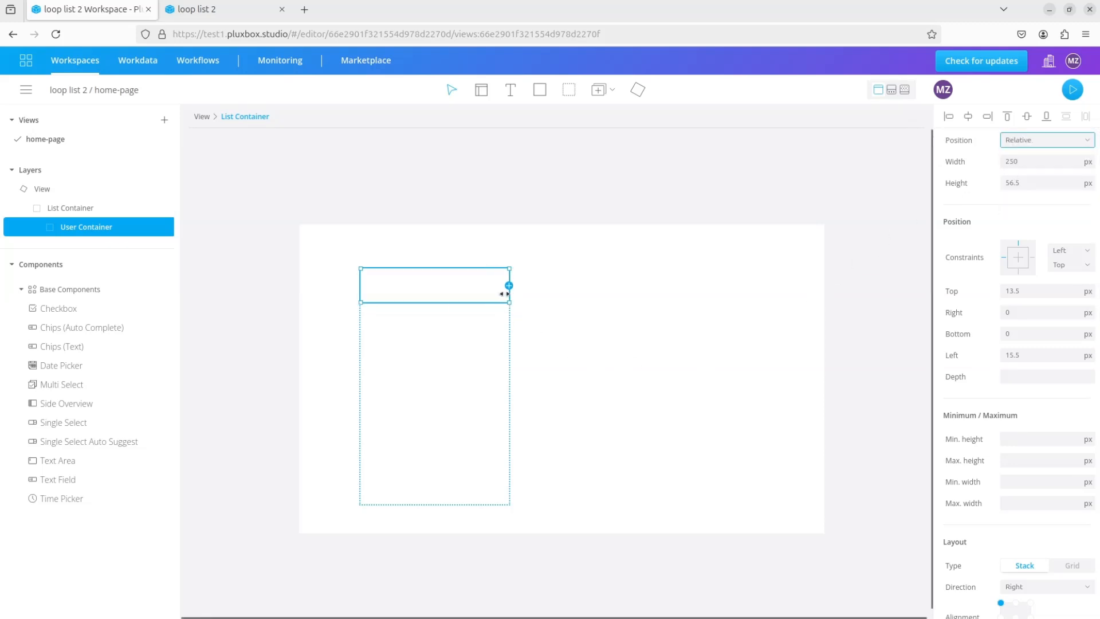
click(361, 184)
Draw a rectangle, nest it inside User Container and fit it to that container at about 250 by 52 px
click(539, 90)
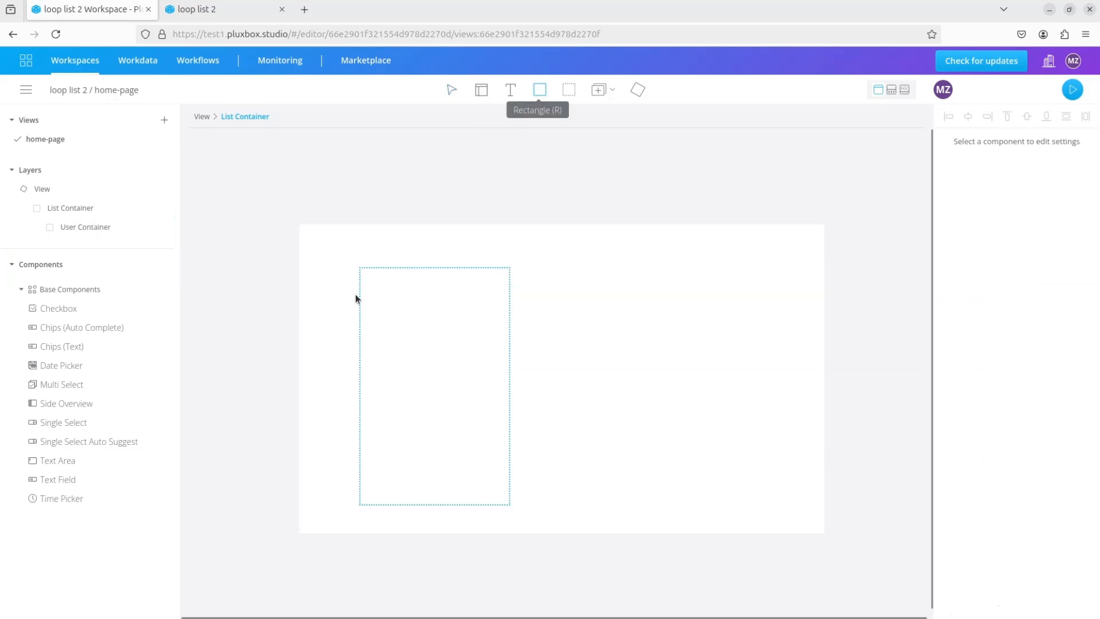
mouse_move(365, 274)
mouse_down()
mouse_move(479, 311)
mouse_move(509, 308)
mouse_up()
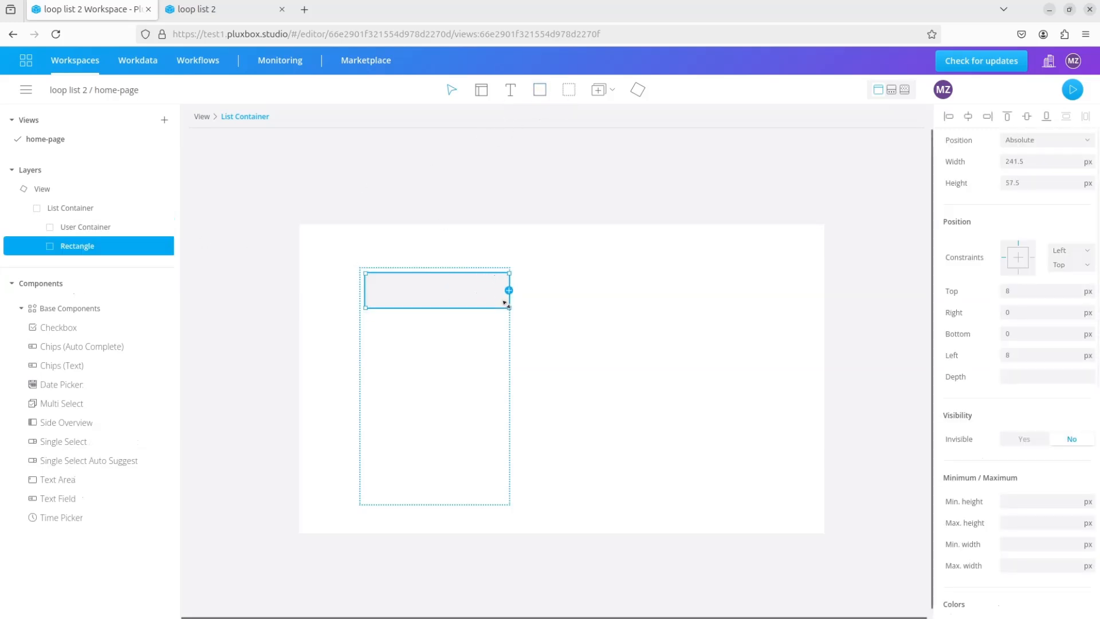
drag(86, 245, 117, 235)
click(98, 245)
drag(427, 291, 427, 288)
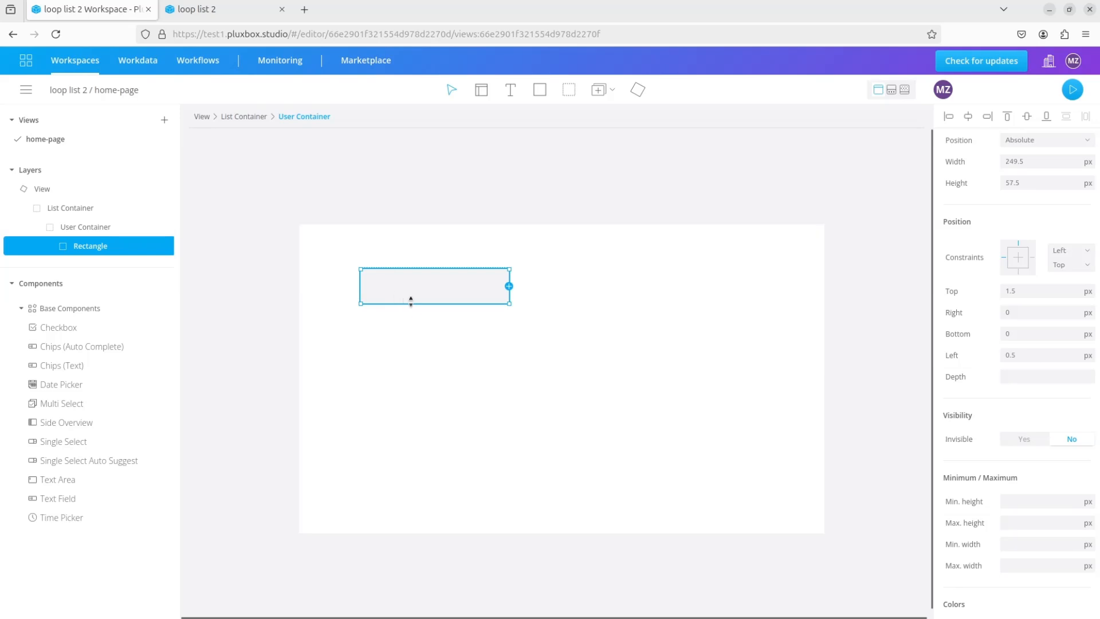
drag(413, 301, 413, 298)
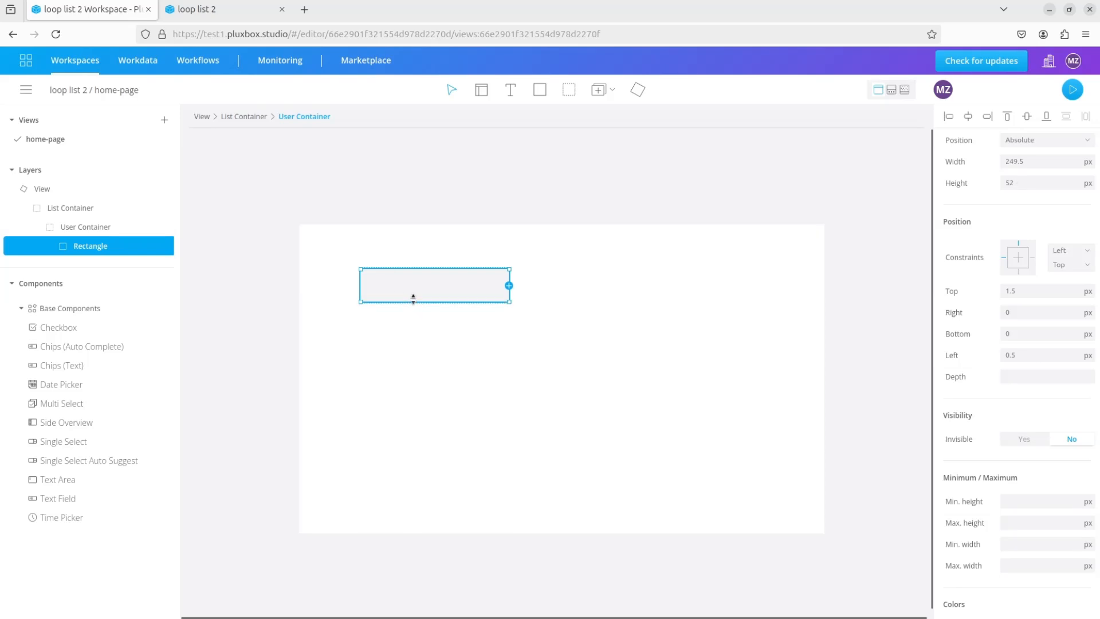
click(445, 216)
Add a text element about 149 by 24 px centred over the rectangle in User Container and name it "User name"
click(509, 90)
click(390, 289)
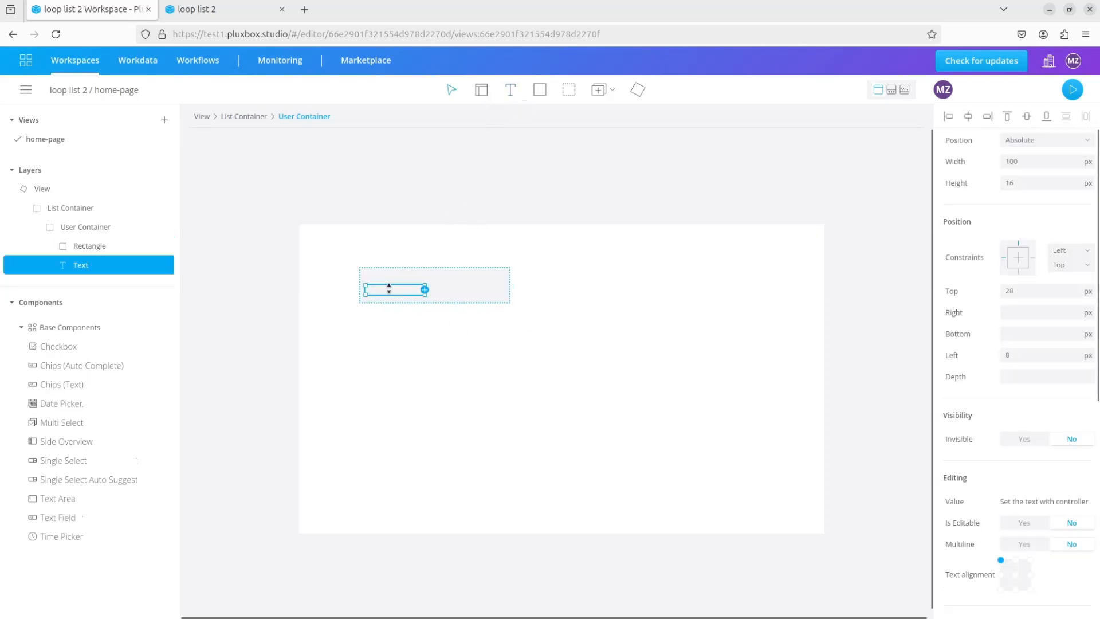
mouse_move(400, 290)
mouse_down()
mouse_move(437, 284)
mouse_move(386, 285)
mouse_up()
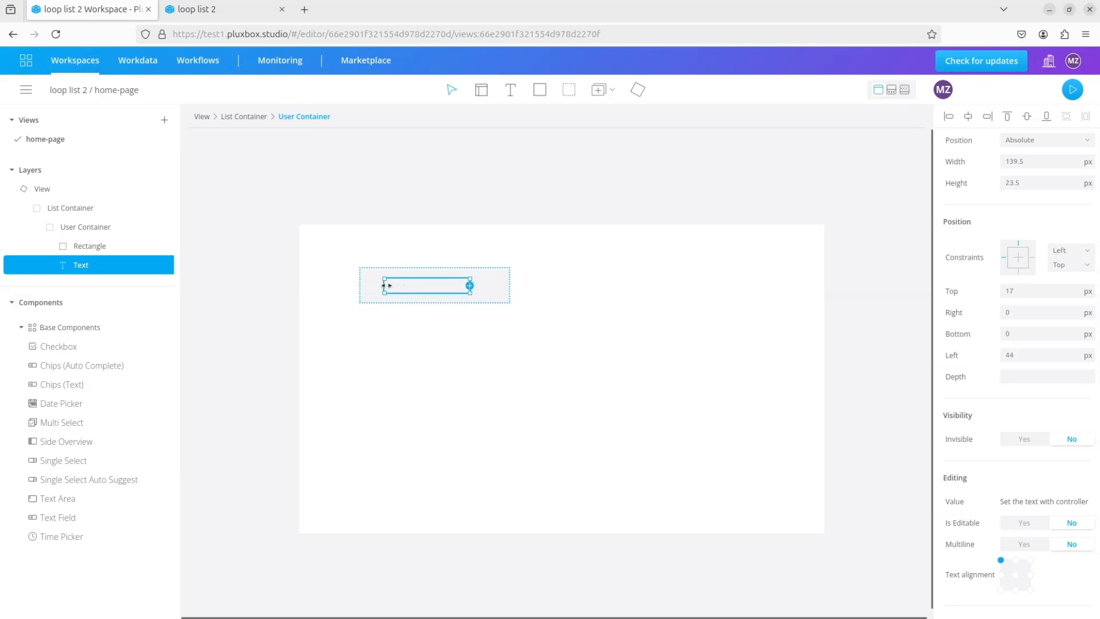
double_click(85, 264)
text(User name)
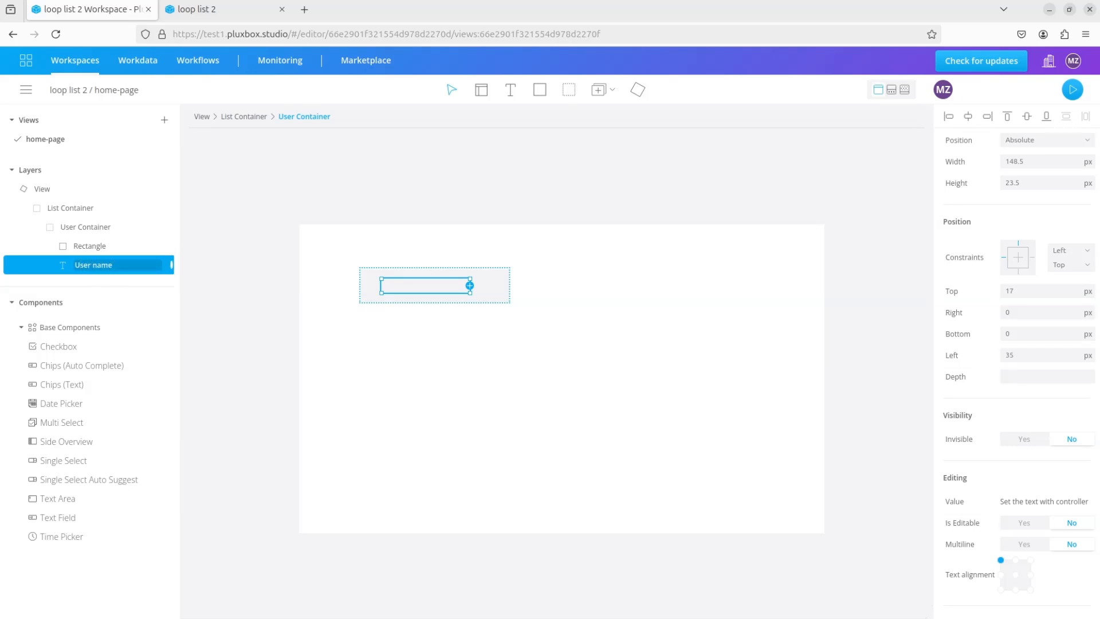
click(241, 296)
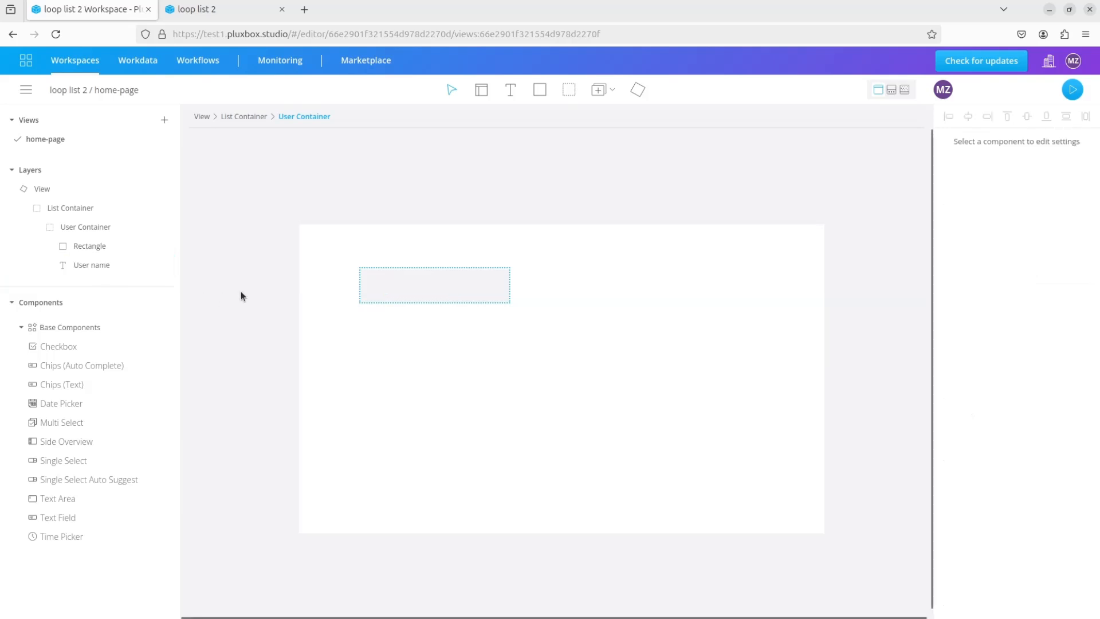
Add a text element about 100 by 26 px reading "Job" near the page's upper right, with the Semi bold font family
click(511, 91)
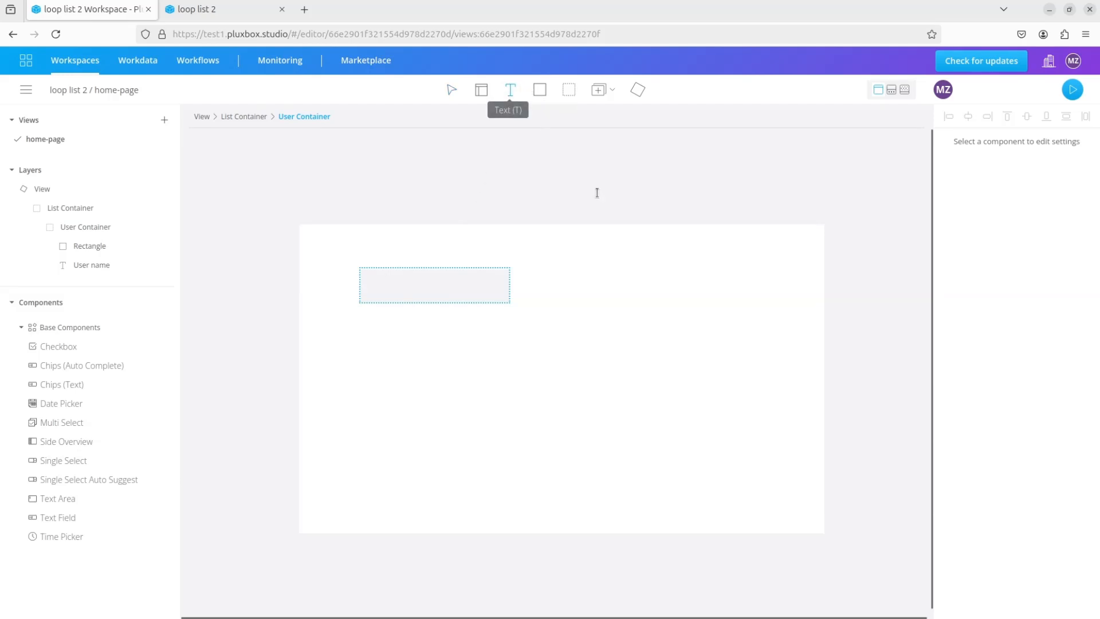
click(613, 241)
click(617, 260)
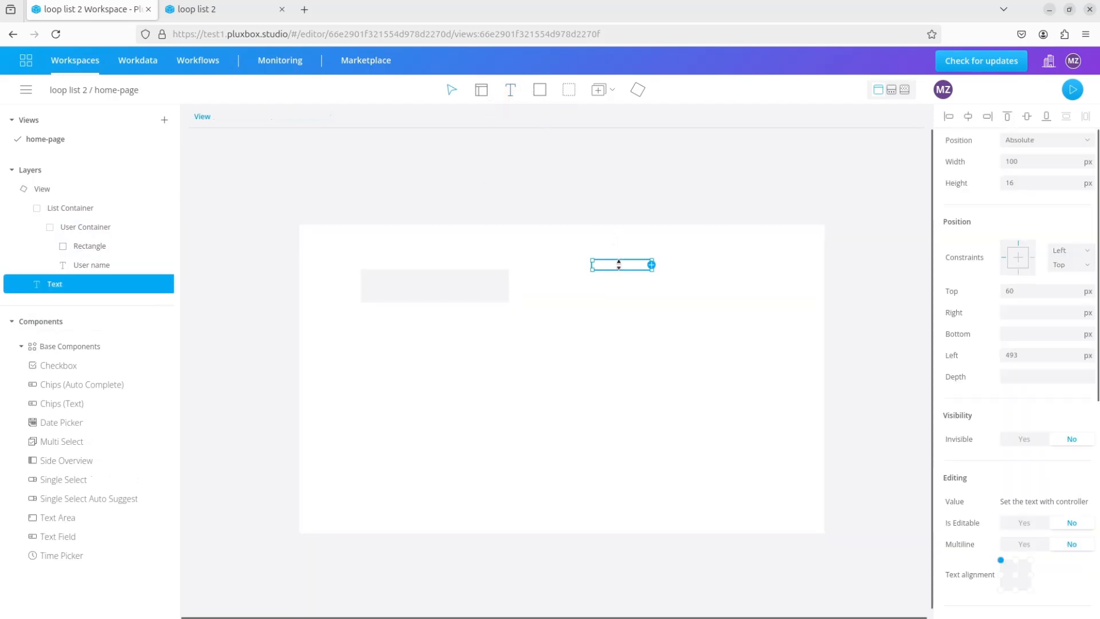
drag(618, 266, 619, 258)
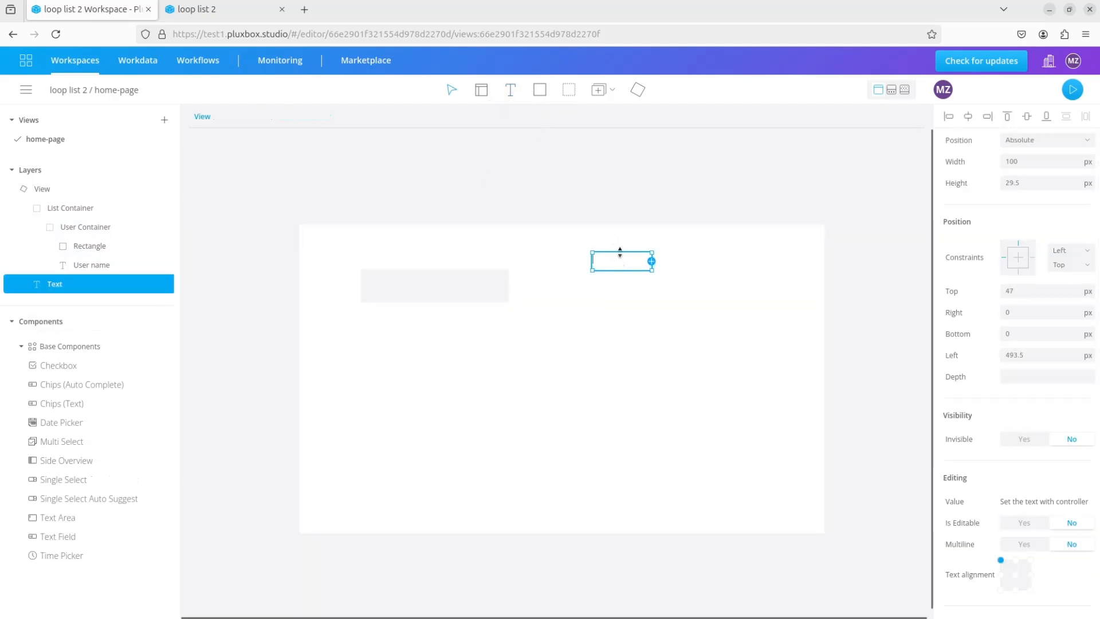
text(job)
drag(621, 269, 637, 257)
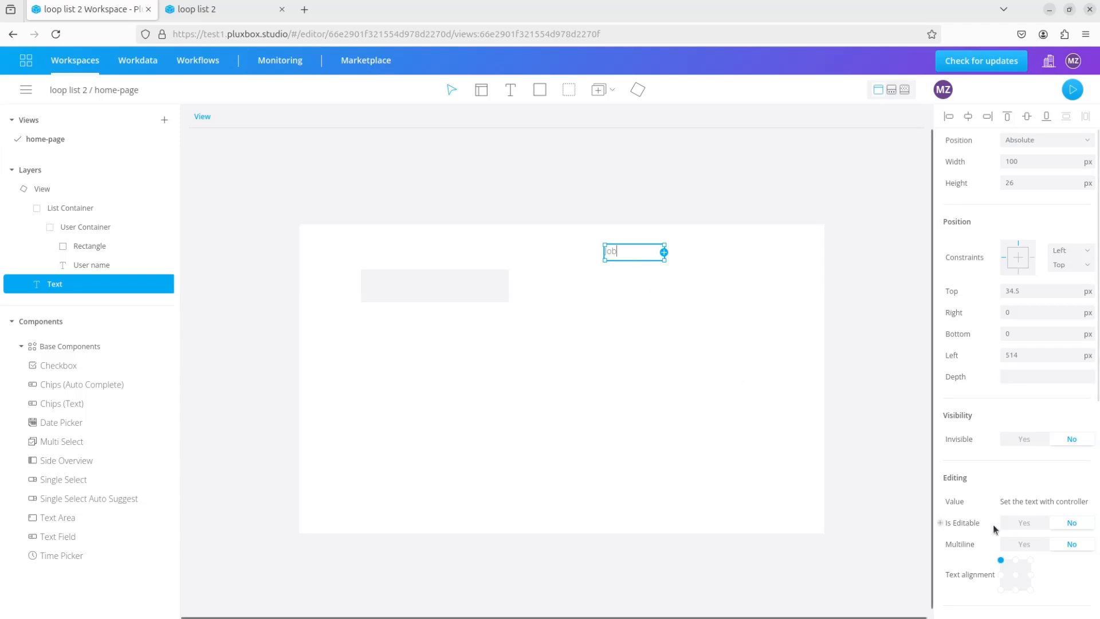
scroll(995, 487, down, 4)
click(1008, 441)
click(1015, 490)
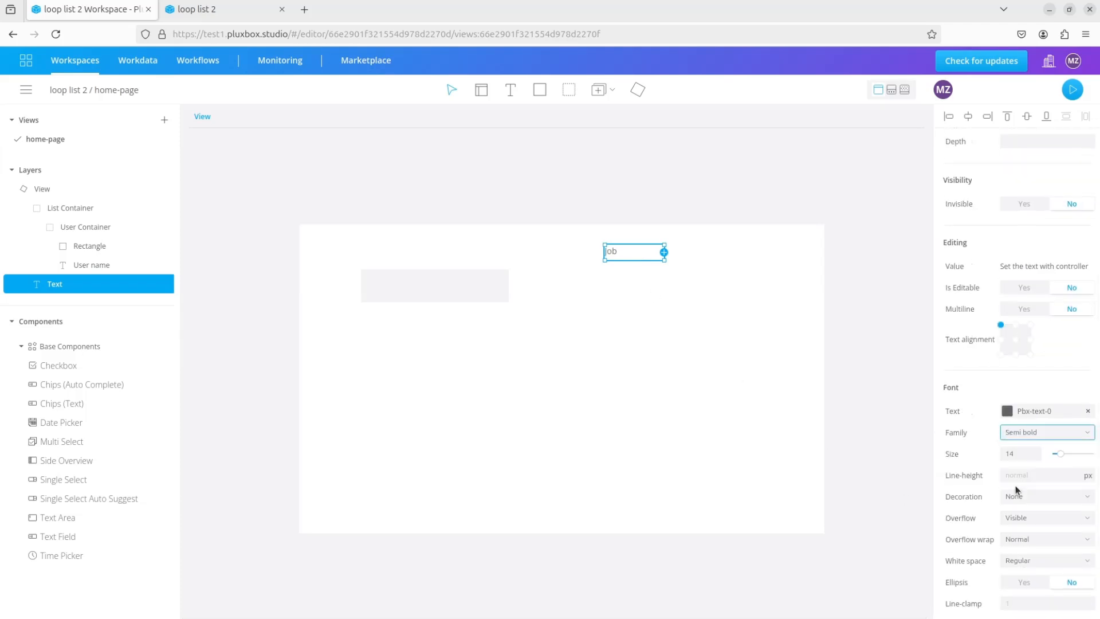
Add an empty text element about 100 by 20.5 px below "Job", set its font family to Bold and change its font size
click(510, 90)
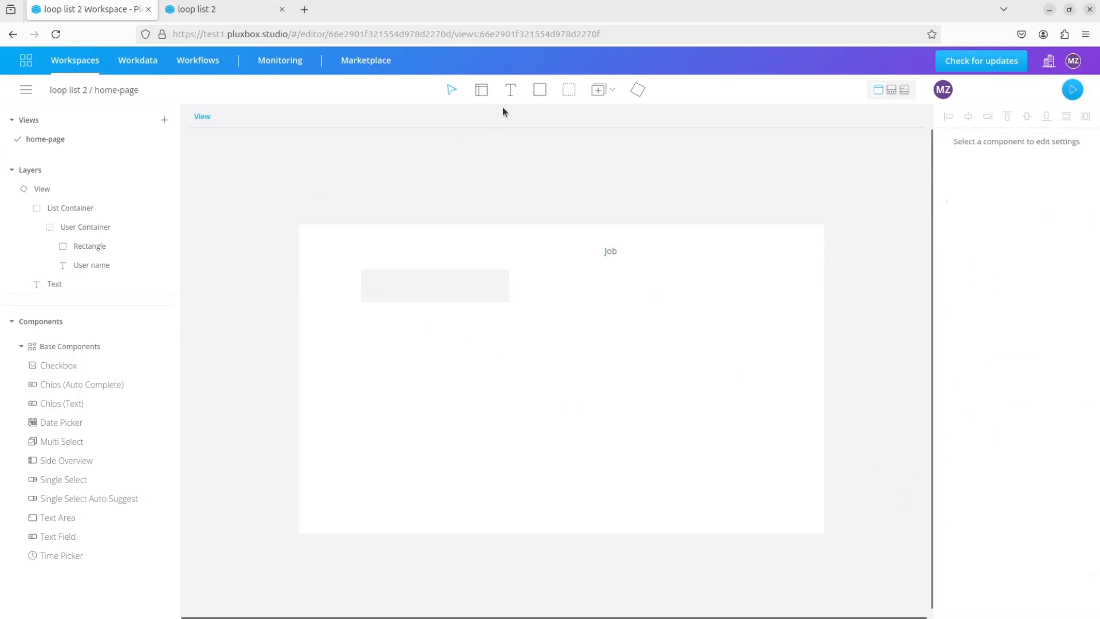
click(601, 284)
drag(603, 288, 621, 280)
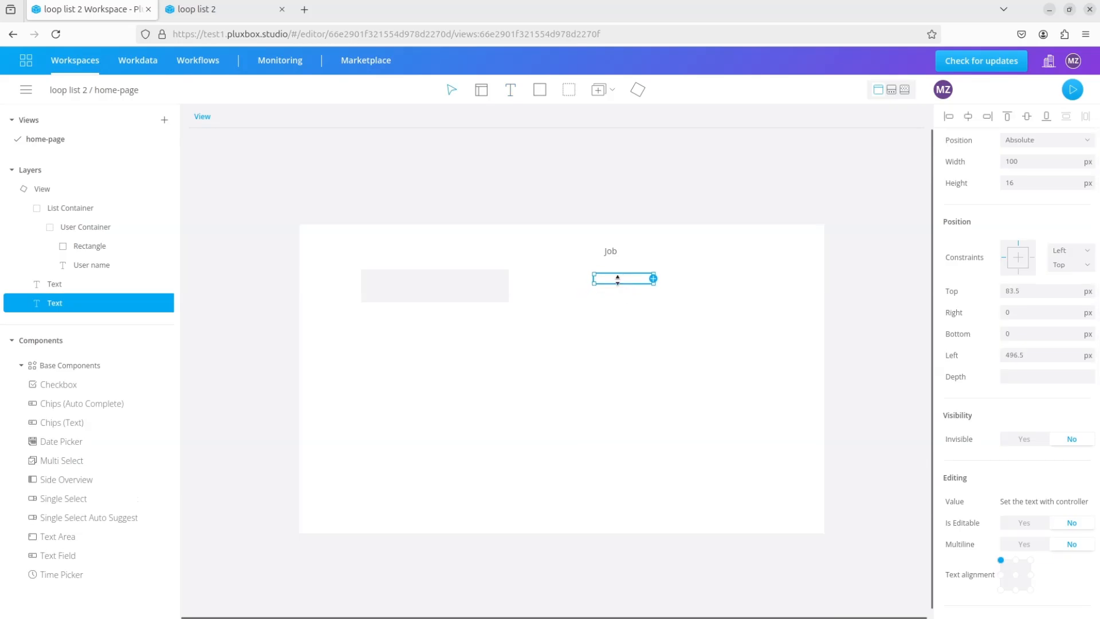
scroll(1008, 459, down, 4)
click(1019, 432)
click(1014, 497)
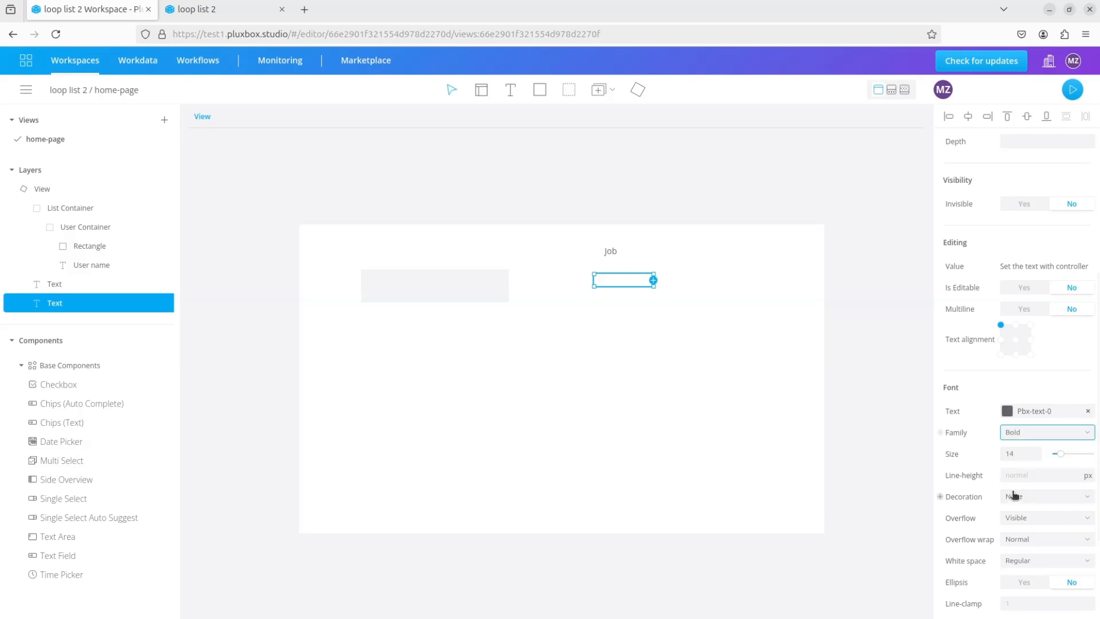
double_click(1008, 453)
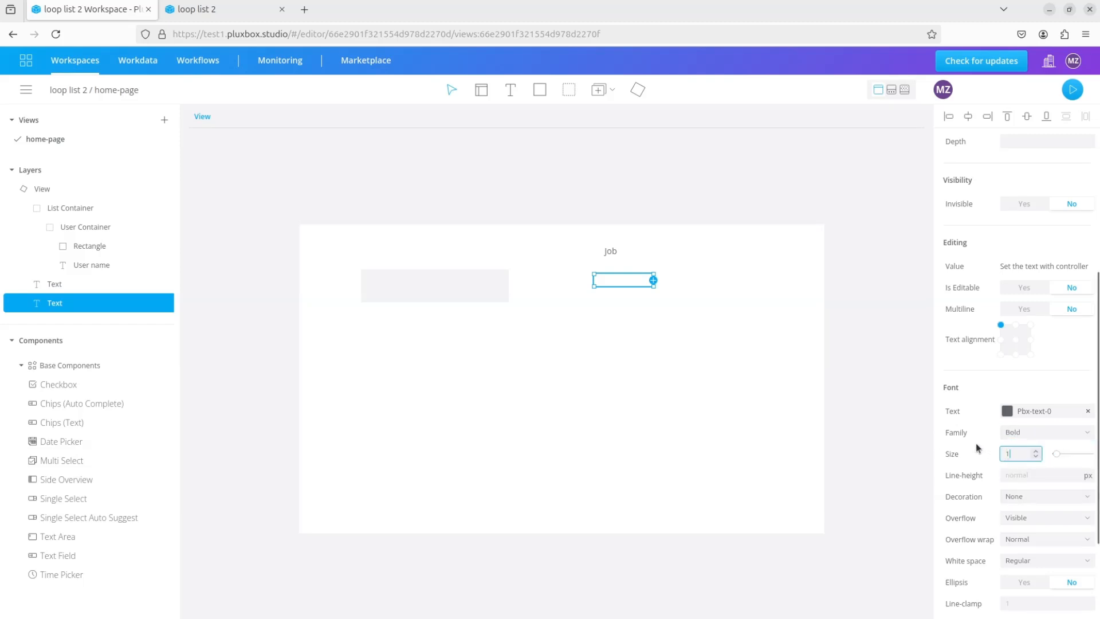
click(915, 376)
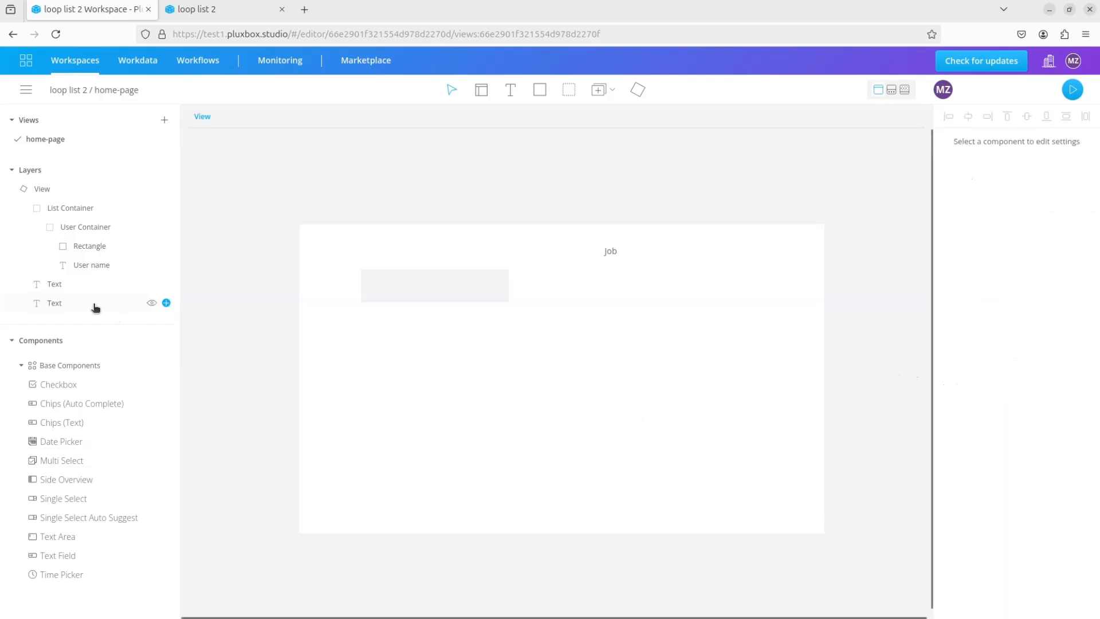
Rename the lower text element as "Job title"
click(66, 304)
double_click(58, 304)
text(Job title)
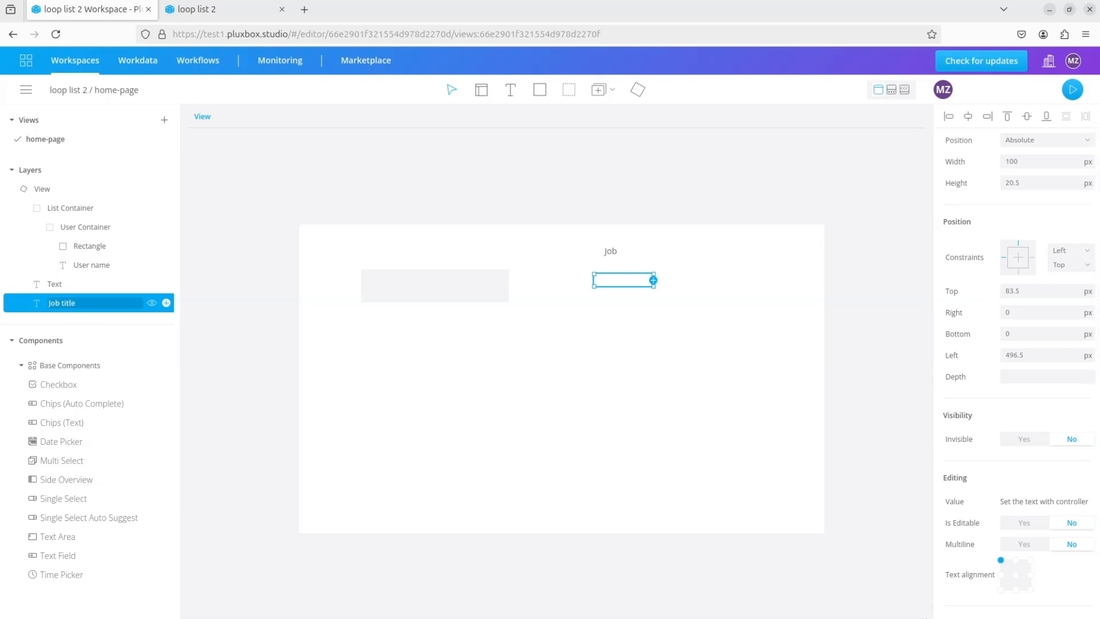
click(506, 266)
Show the page logic and place a Load trigger block for the View on the canvas
click(891, 90)
click(166, 190)
click(196, 193)
drag(224, 466, 262, 493)
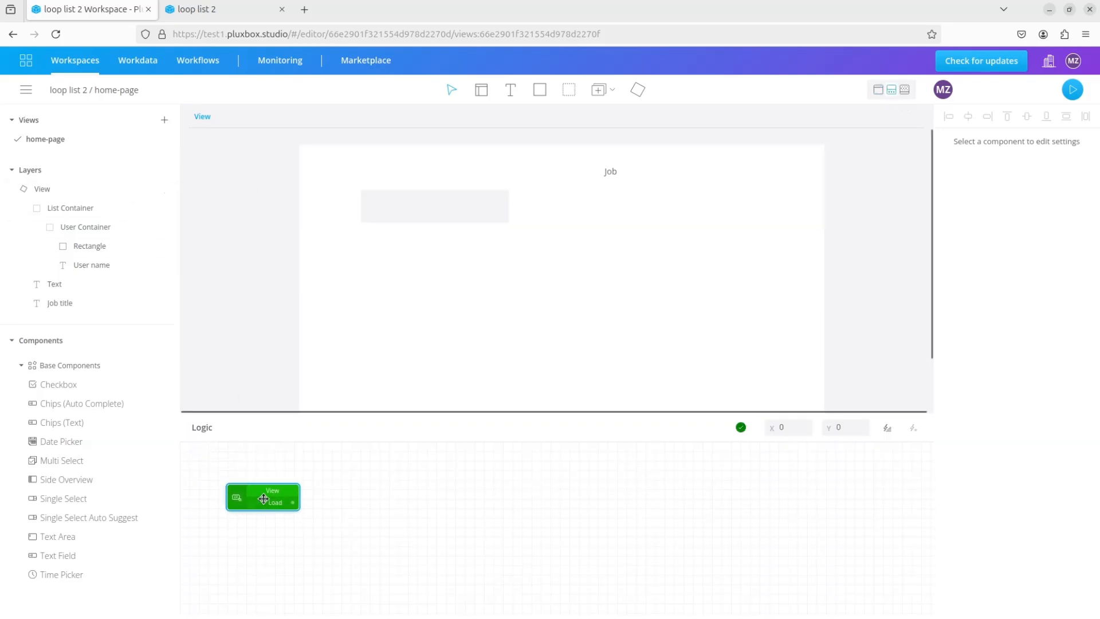
Insert a Live List block for the Users collection and connect the View's Load output to its Start input
click(887, 427)
click(348, 281)
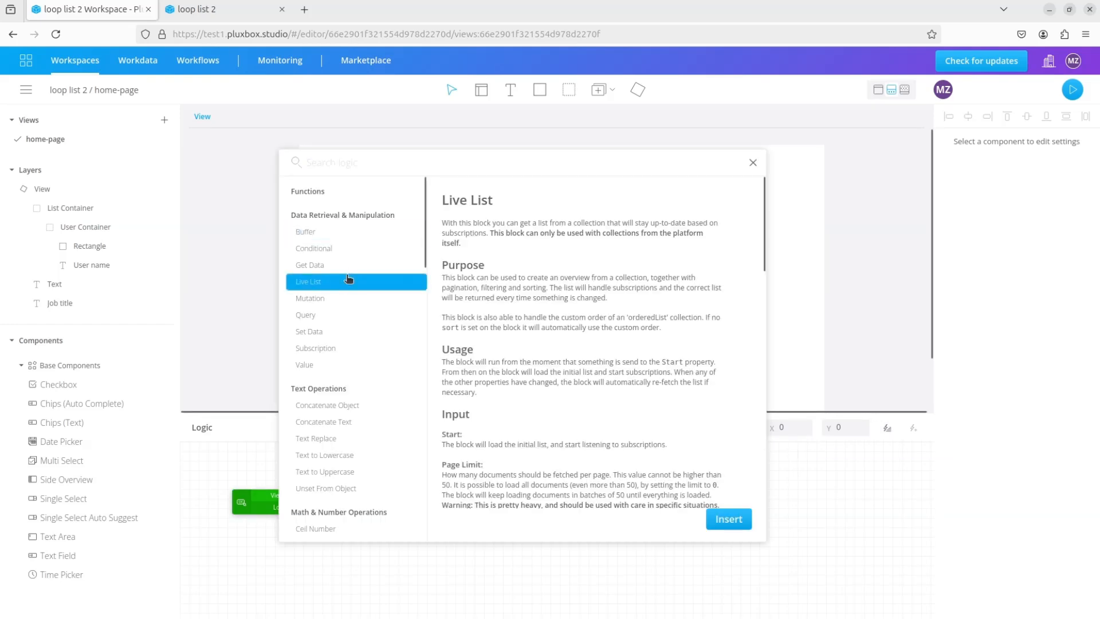
click(736, 519)
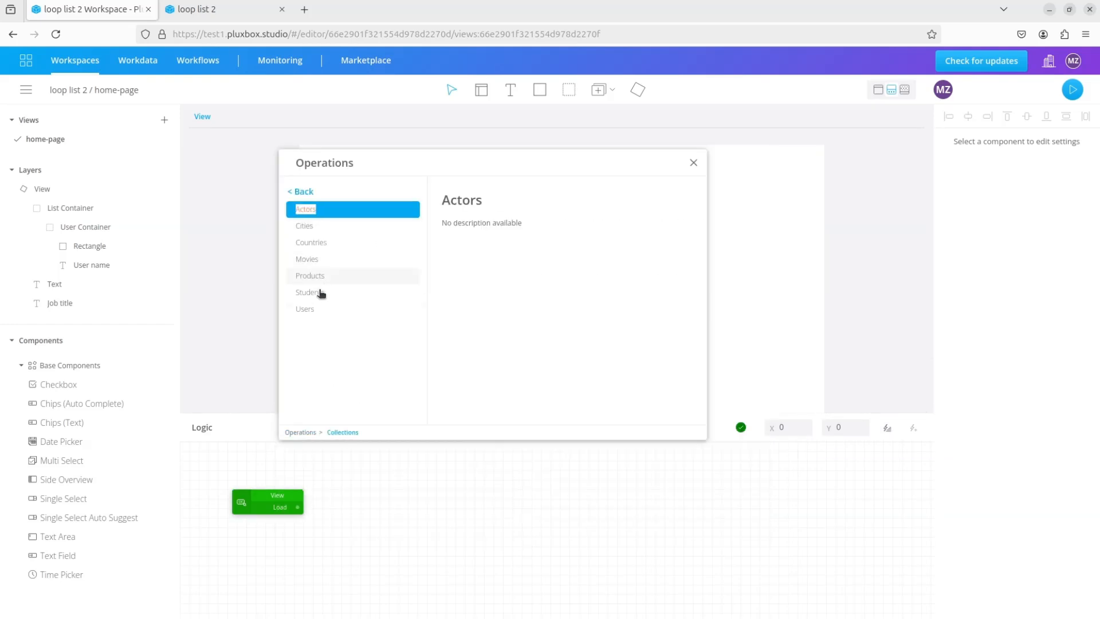
double_click(307, 312)
drag(258, 463, 409, 501)
drag(297, 507, 348, 508)
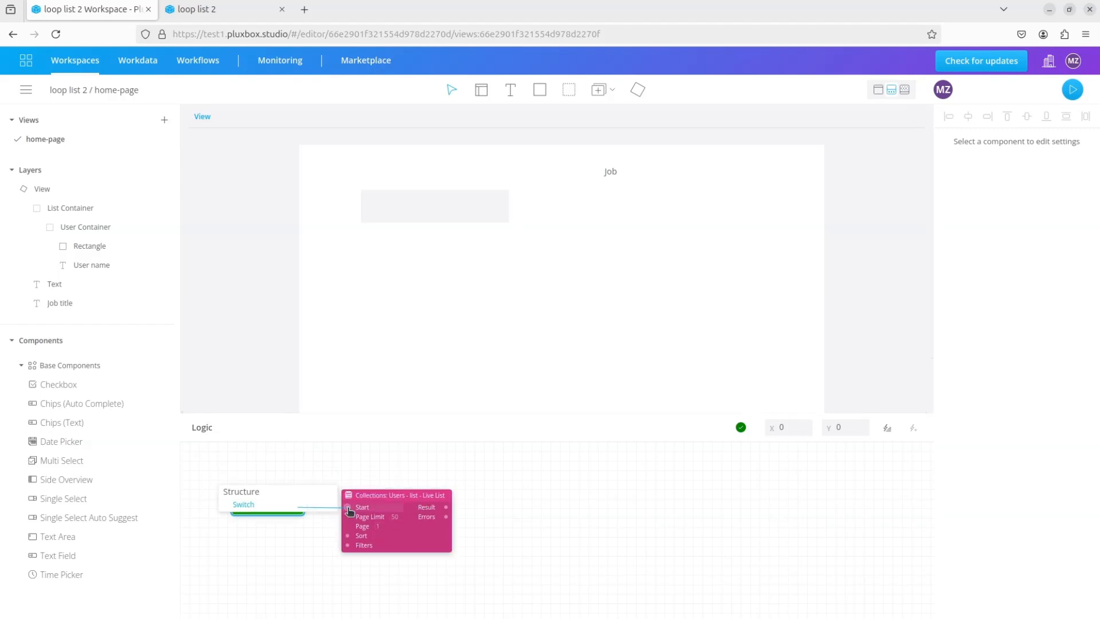
Insert a Get Data block, connect the Live List's Result to its Object input and set its path to "edges"
click(888, 427)
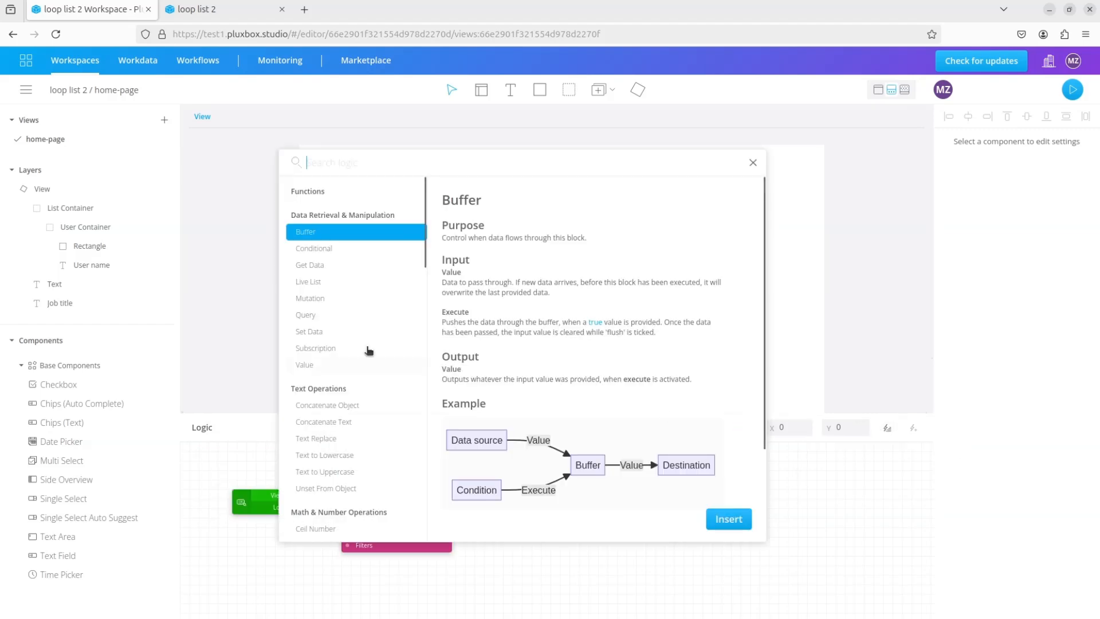
click(309, 265)
click(729, 518)
drag(209, 461, 515, 497)
drag(446, 507, 500, 507)
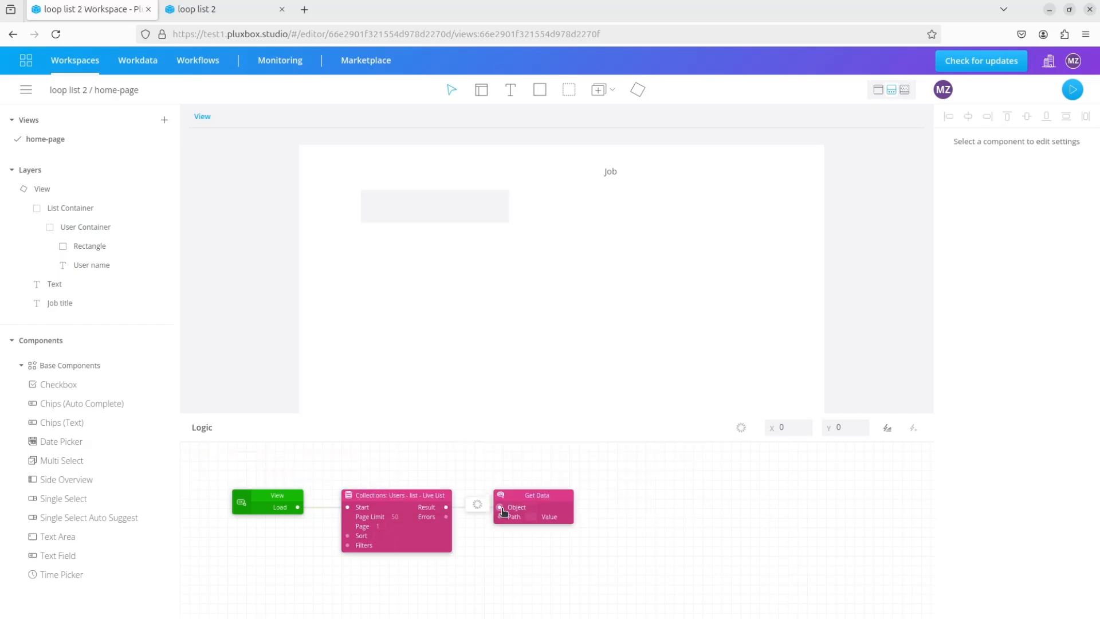
mouse_move(424, 507)
text(edges)
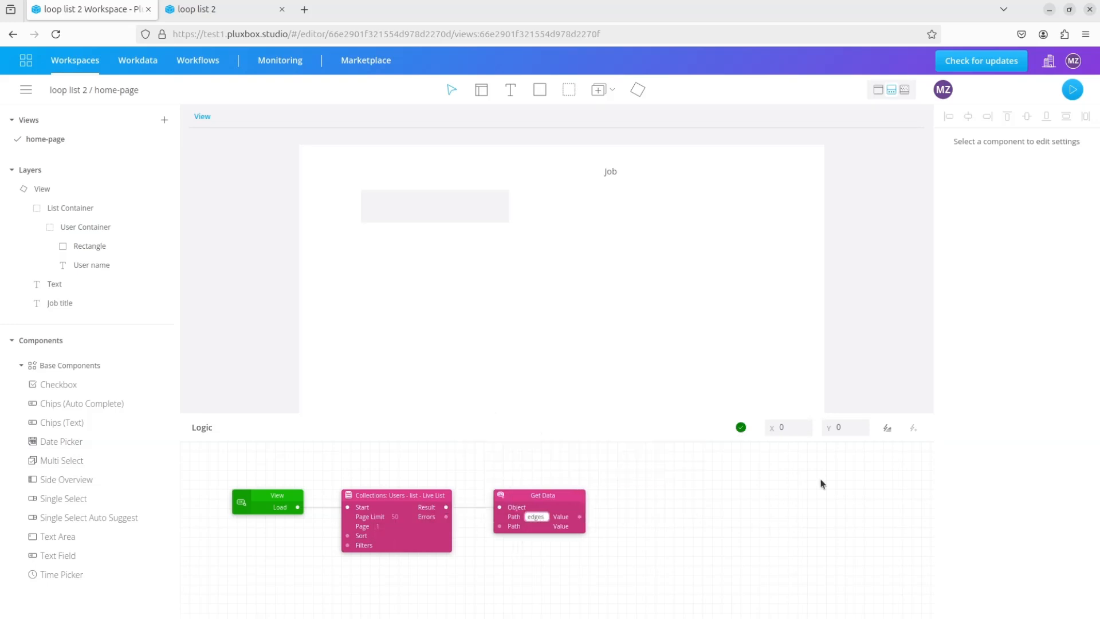
Insert a Loop List block beside Get Data and connect the edges Value output to its List input
click(887, 427)
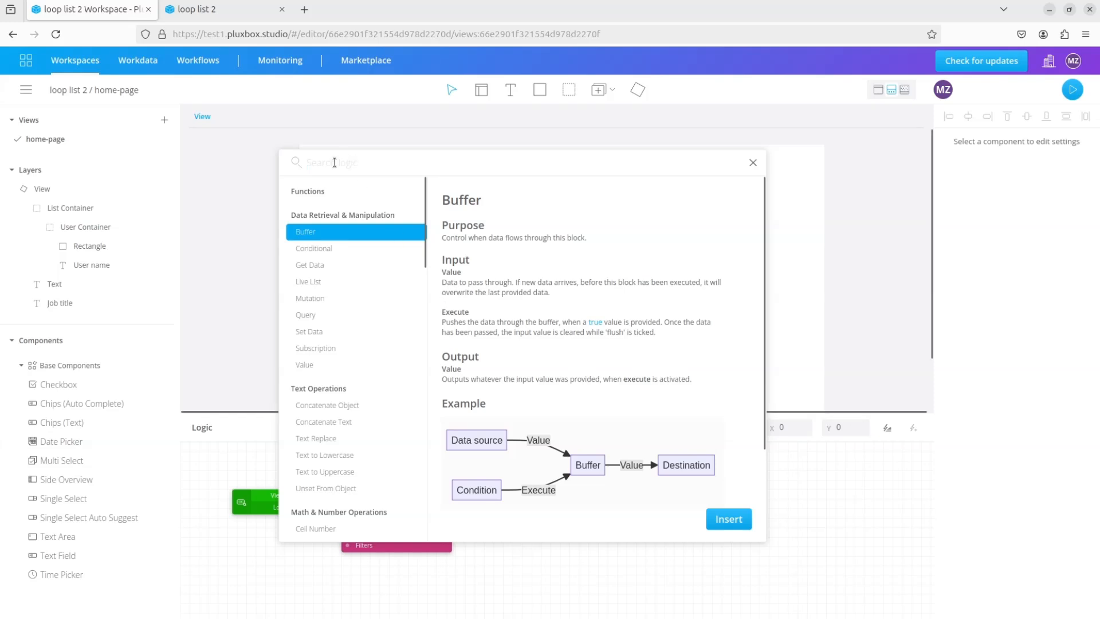
text(loop)
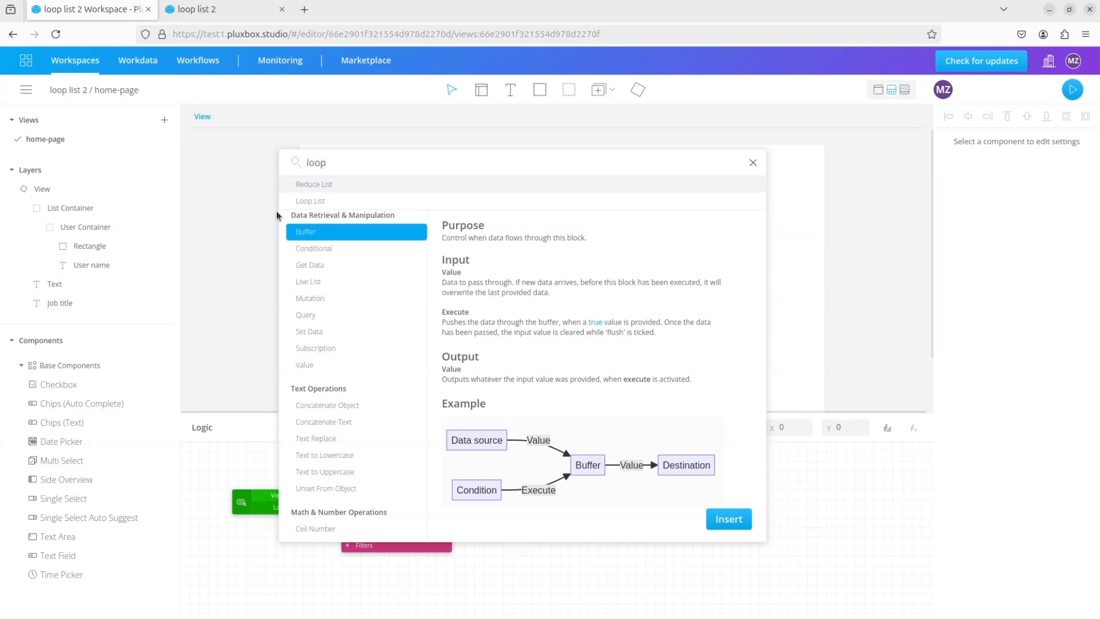
click(305, 201)
click(728, 518)
drag(248, 463, 667, 498)
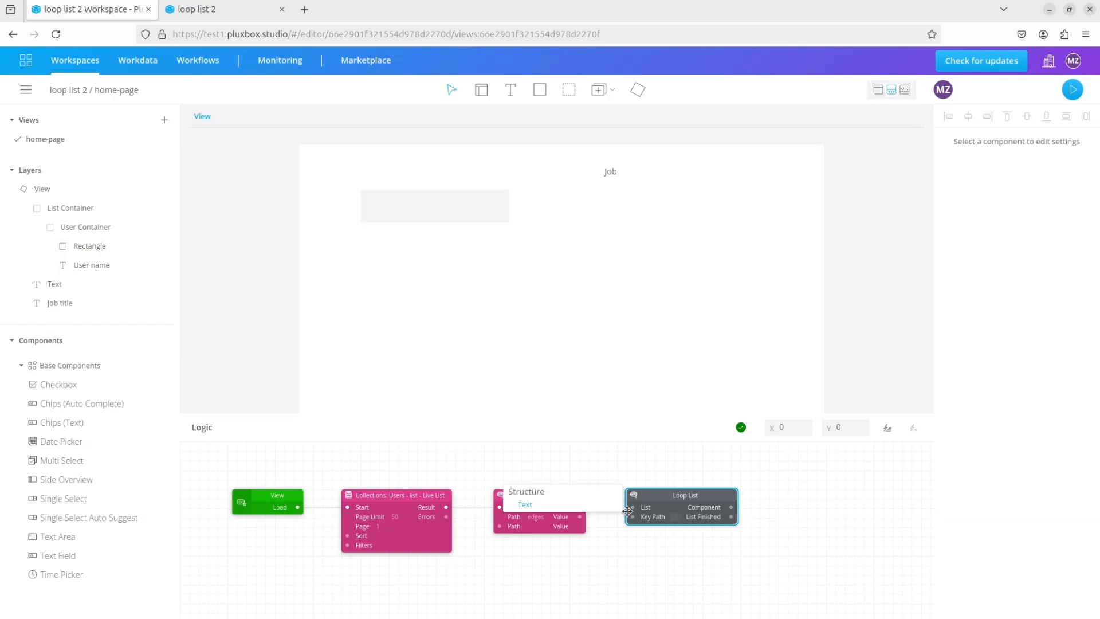
drag(579, 516, 632, 507)
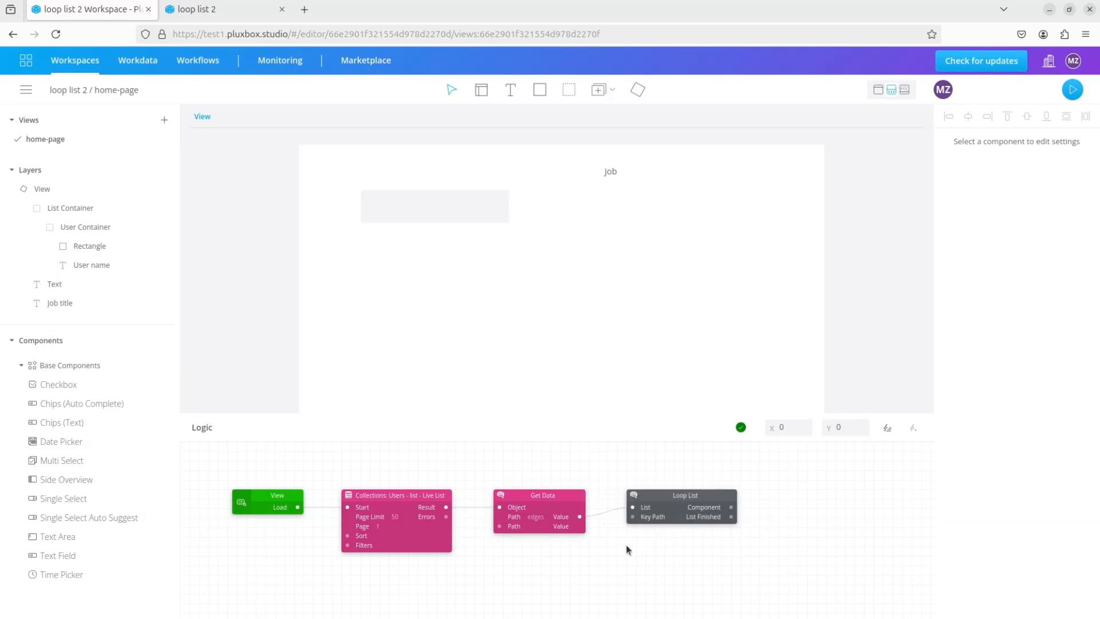
Set the Loop List block's Key Path to "node._id"
click(673, 515)
text(node_id)
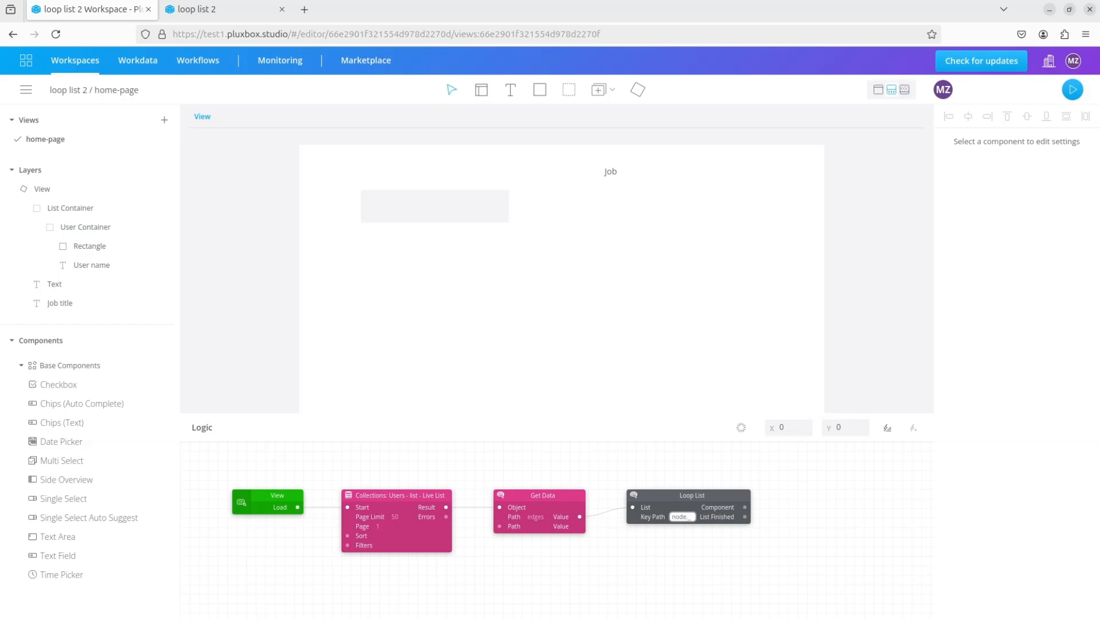
click(740, 546)
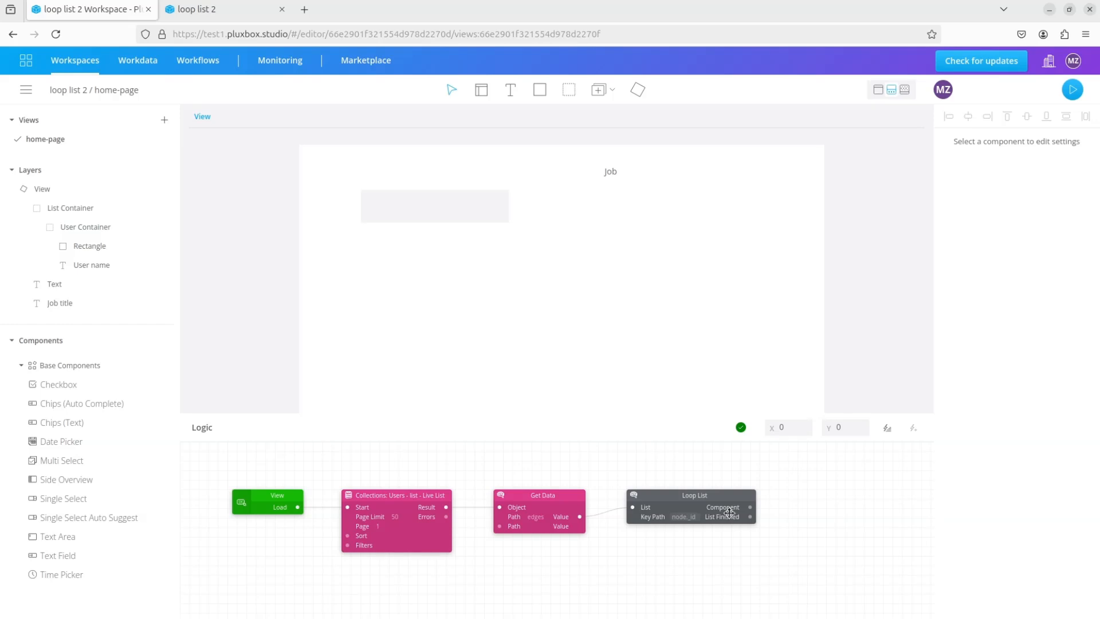
Connect the Loop List's Component output to the Position property of User Container
mouse_move(727, 511)
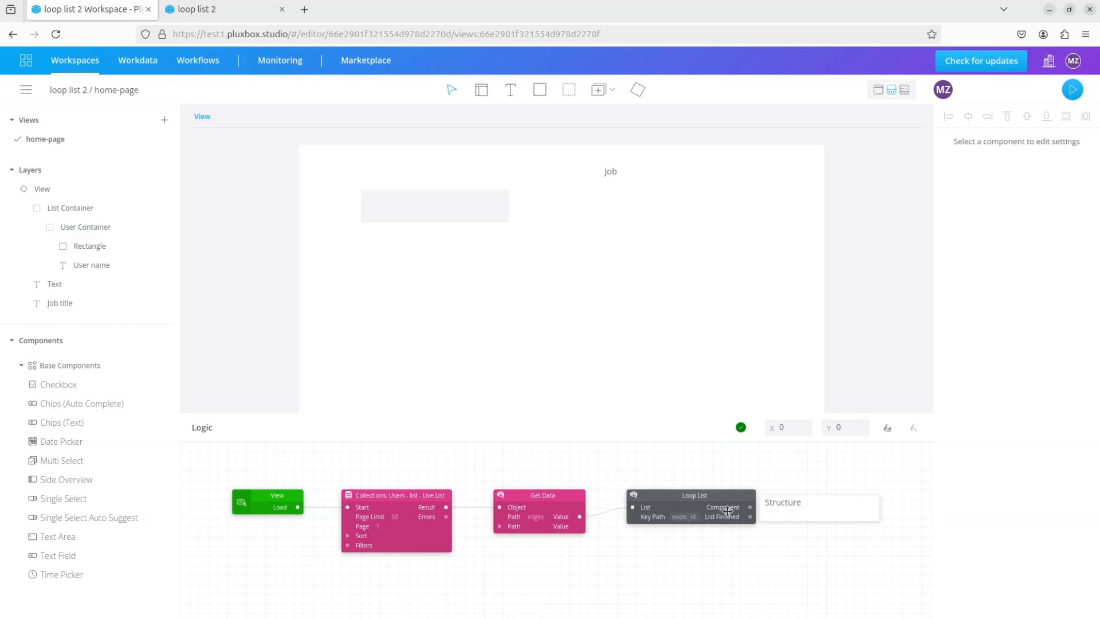
click(92, 227)
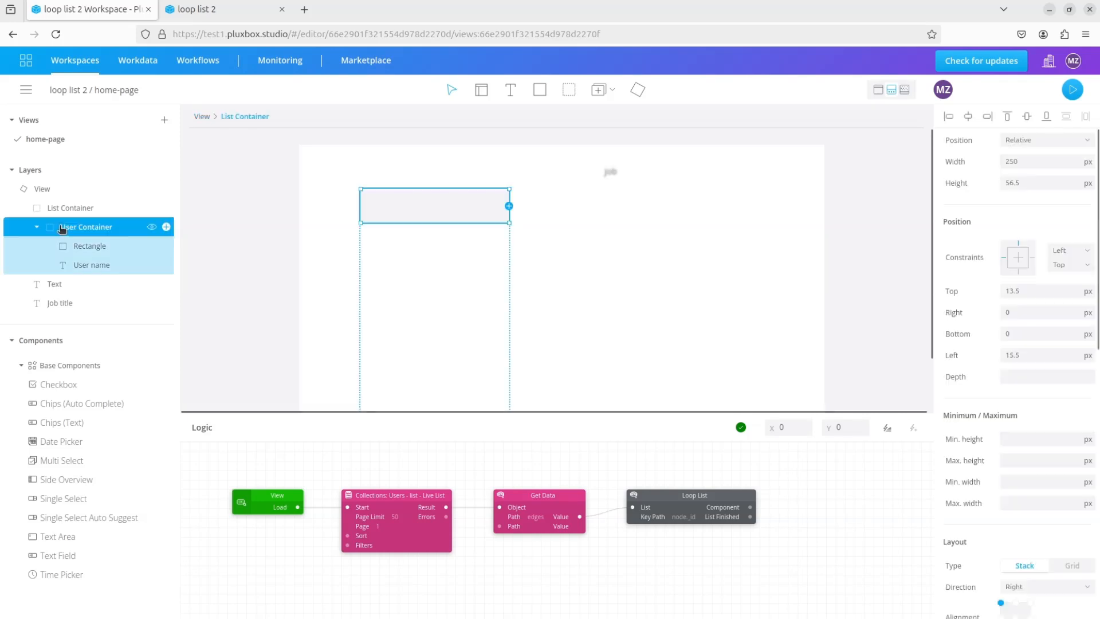
click(750, 508)
drag(750, 508, 939, 143)
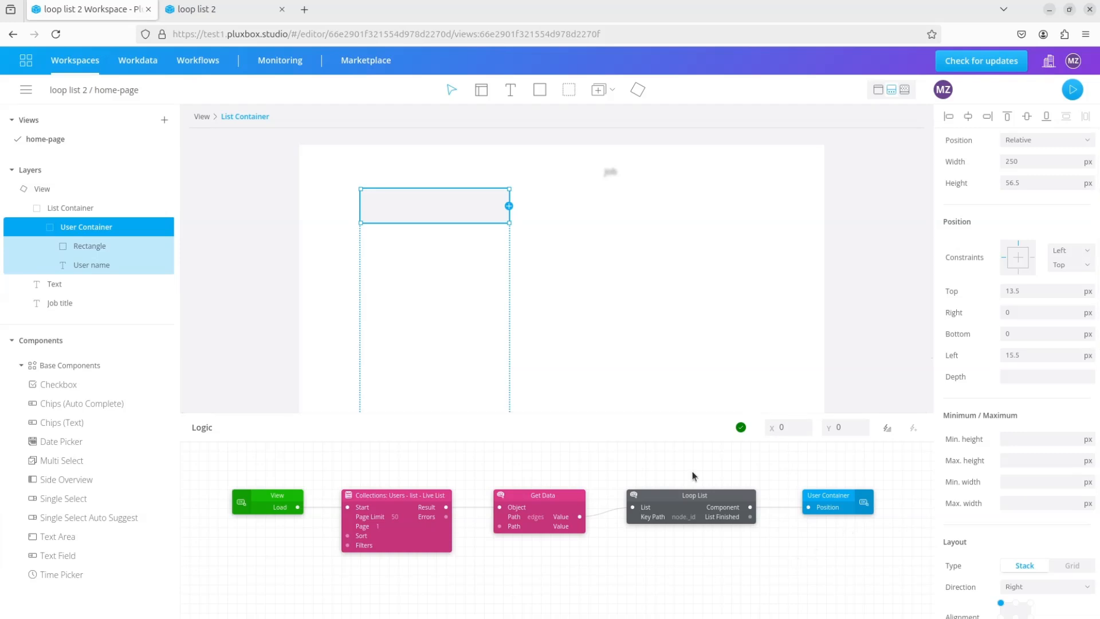
Open the Loop List's inner logic, insert a Get Data block and connect the Input's Value to its Object input
double_click(687, 508)
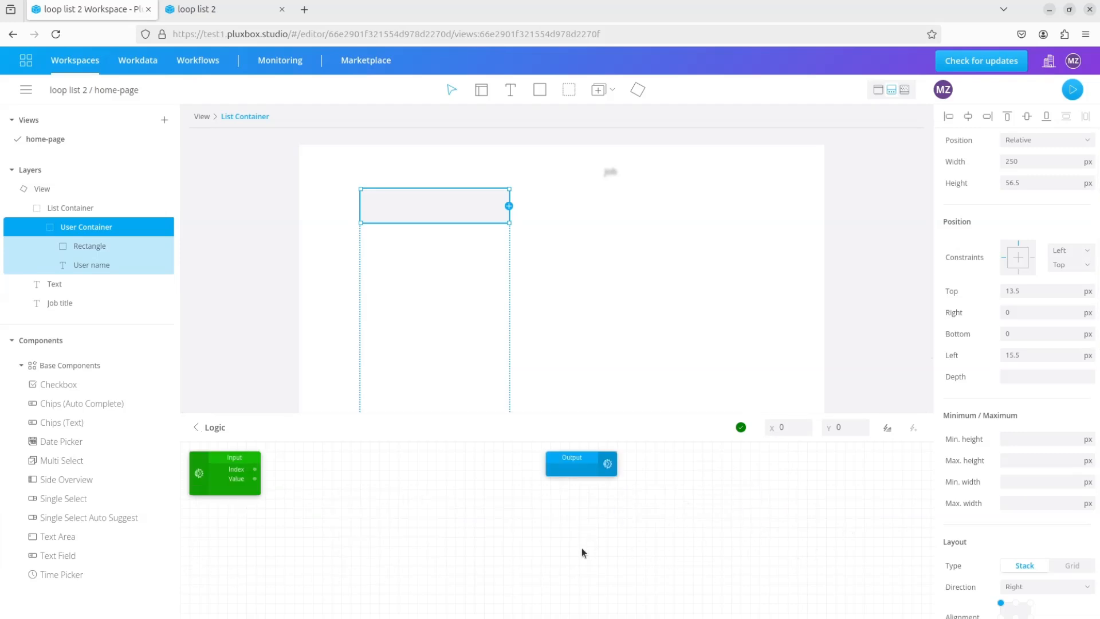
click(888, 427)
click(310, 265)
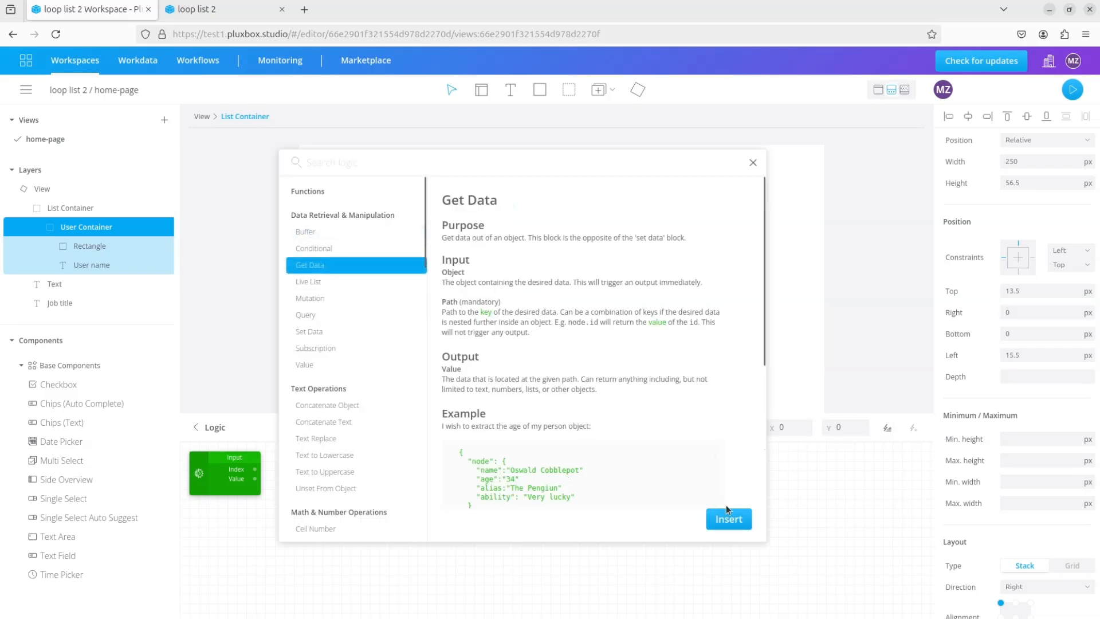
click(723, 518)
drag(221, 461, 330, 467)
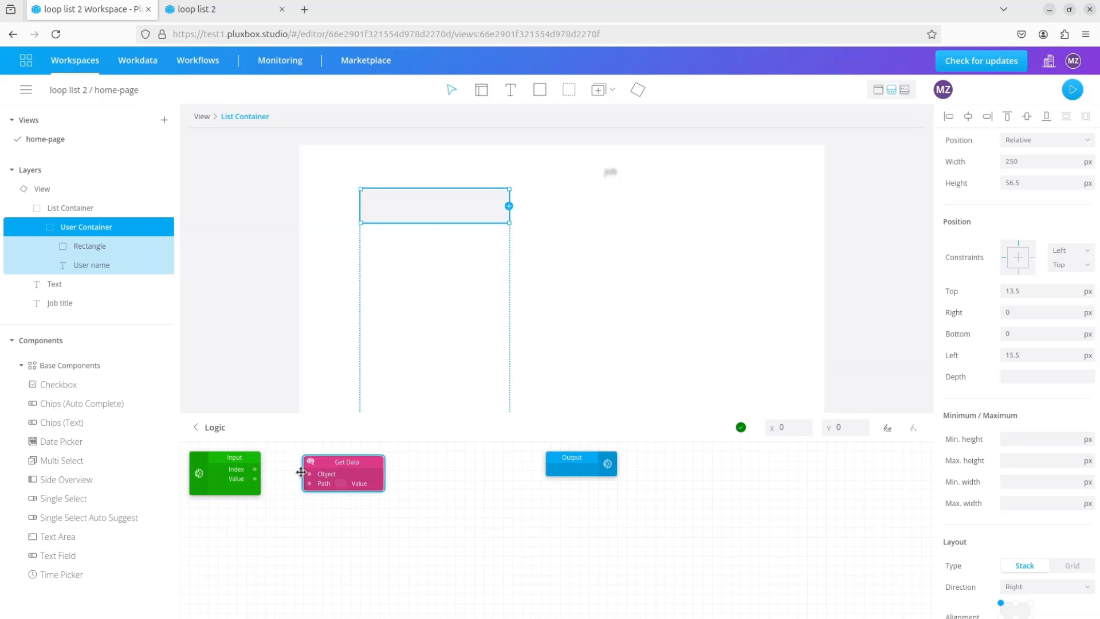
drag(255, 479, 310, 474)
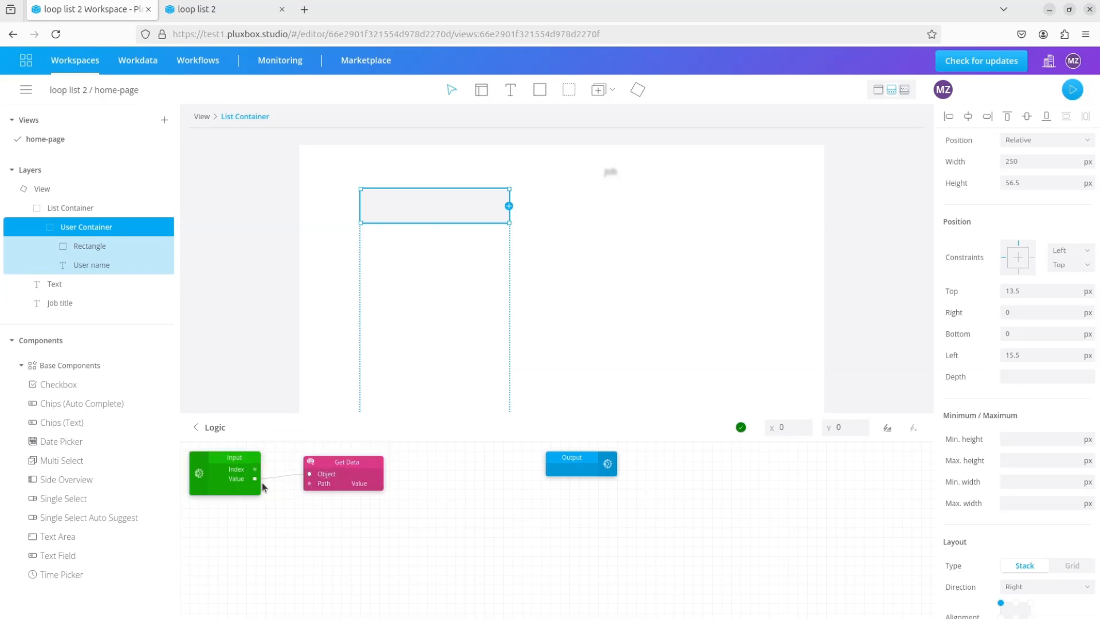
Set the Get Data block's Path to "node.username" and connect its Value output to the User name text's Value property
mouse_move(234, 479)
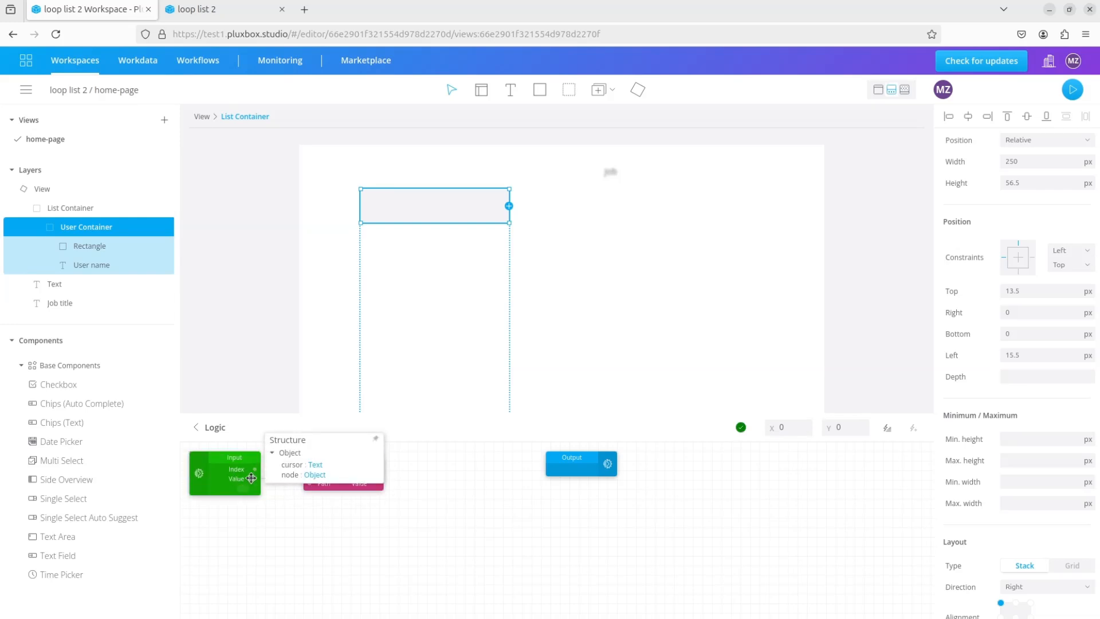
click(318, 474)
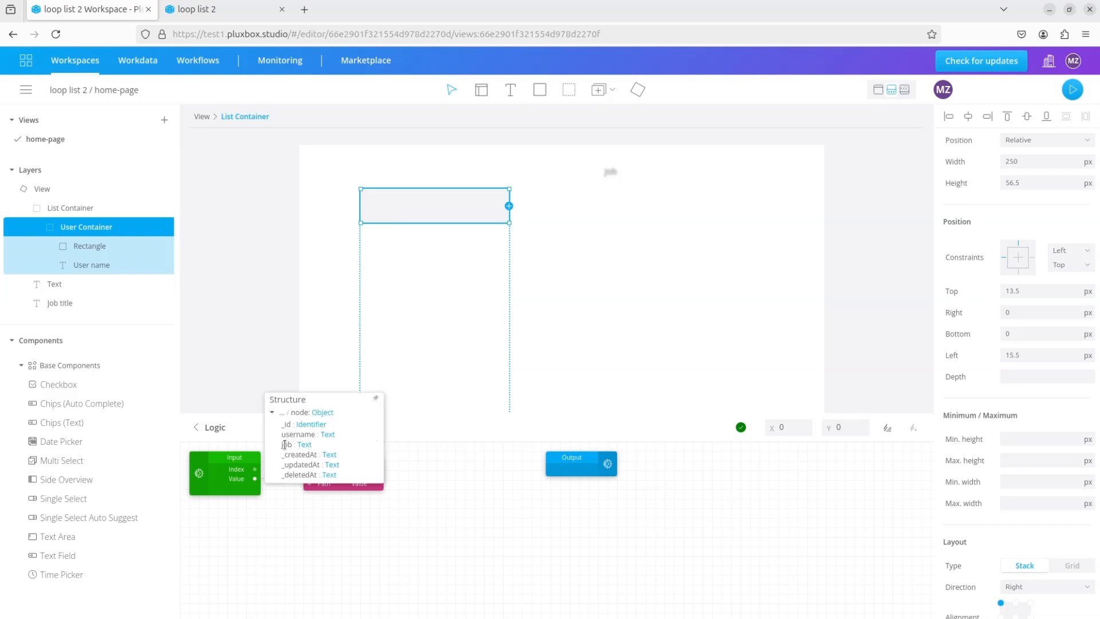
click(340, 483)
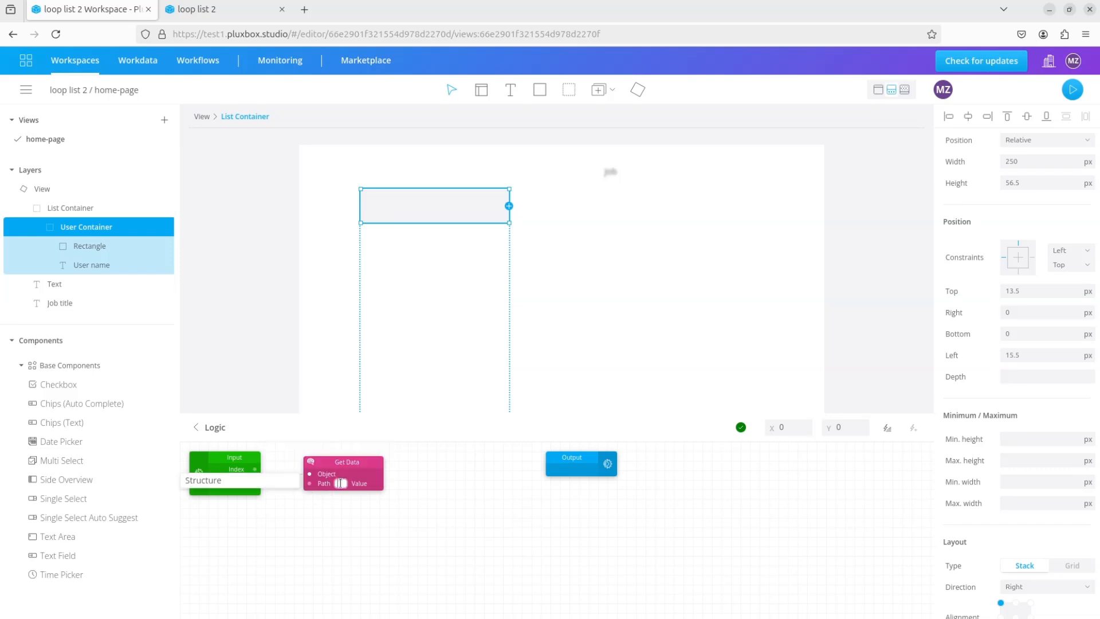
text(node)
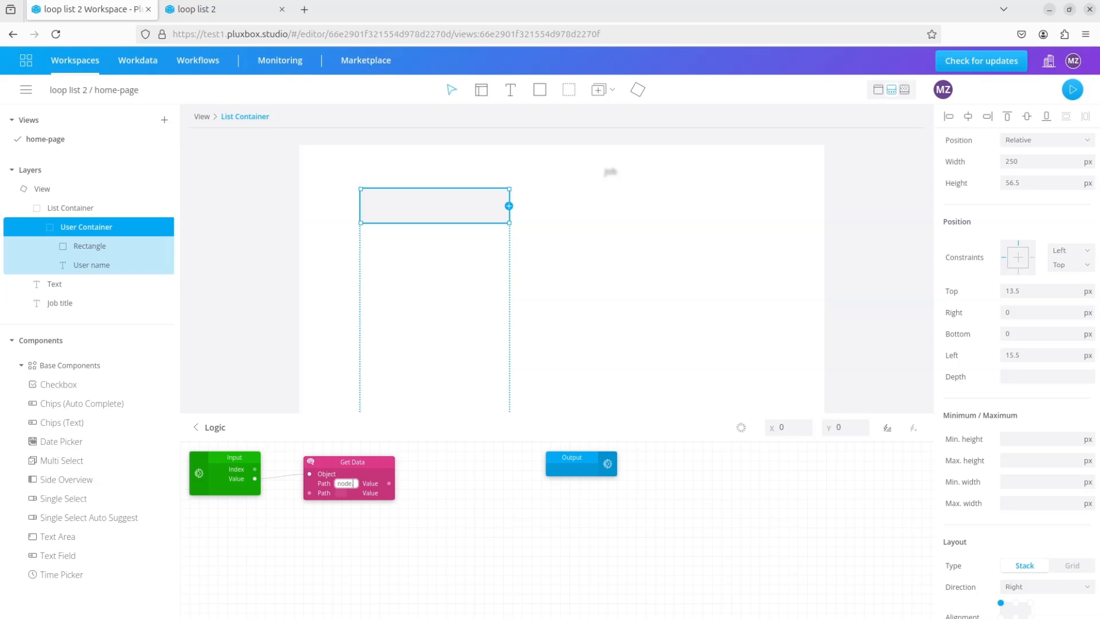
text(.username)
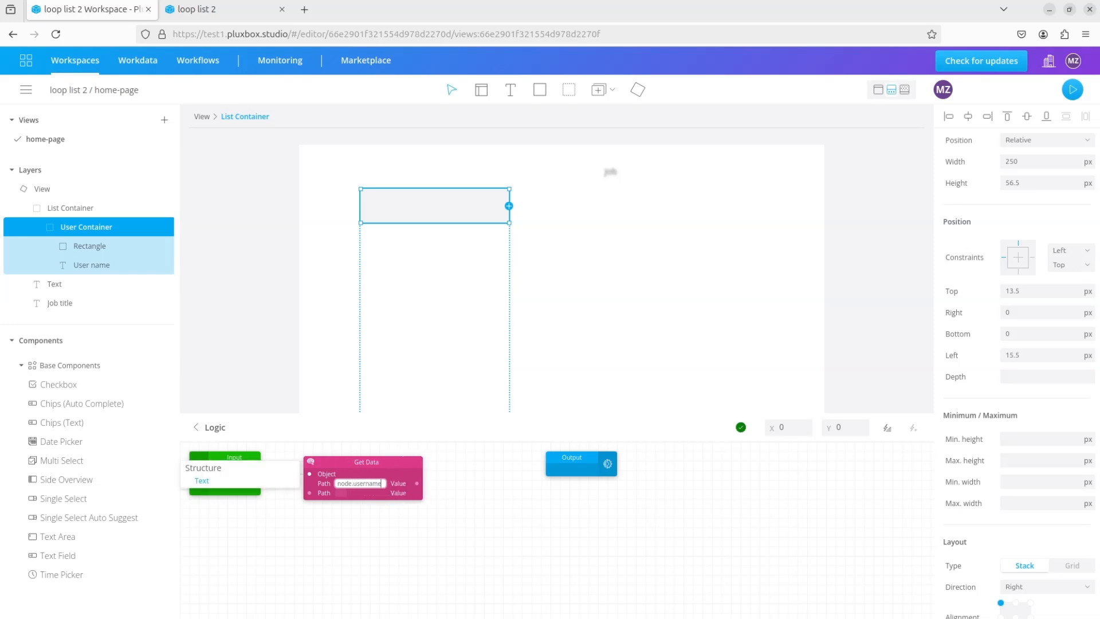
click(427, 532)
click(92, 265)
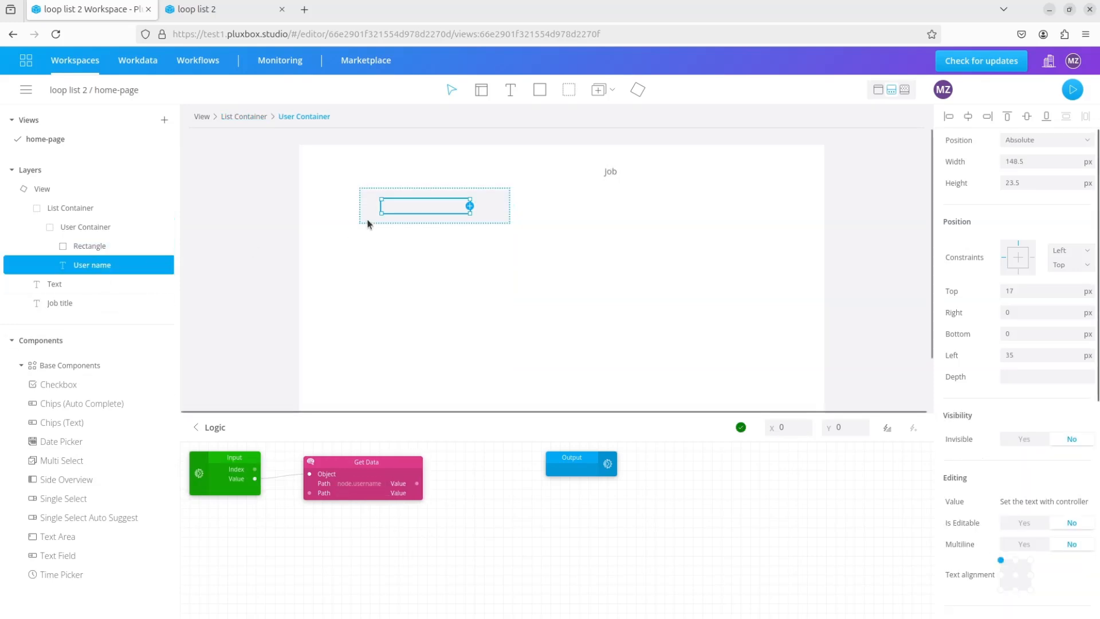
drag(417, 483, 942, 501)
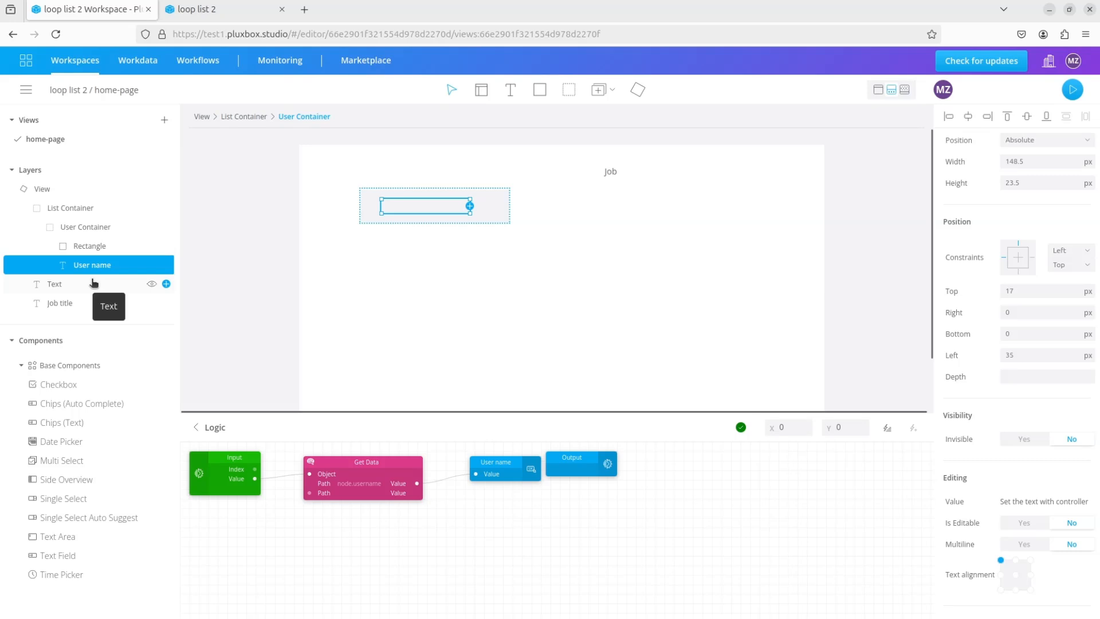
Add the User Container's Click event to the loop logic and place its block below the Input block
click(99, 228)
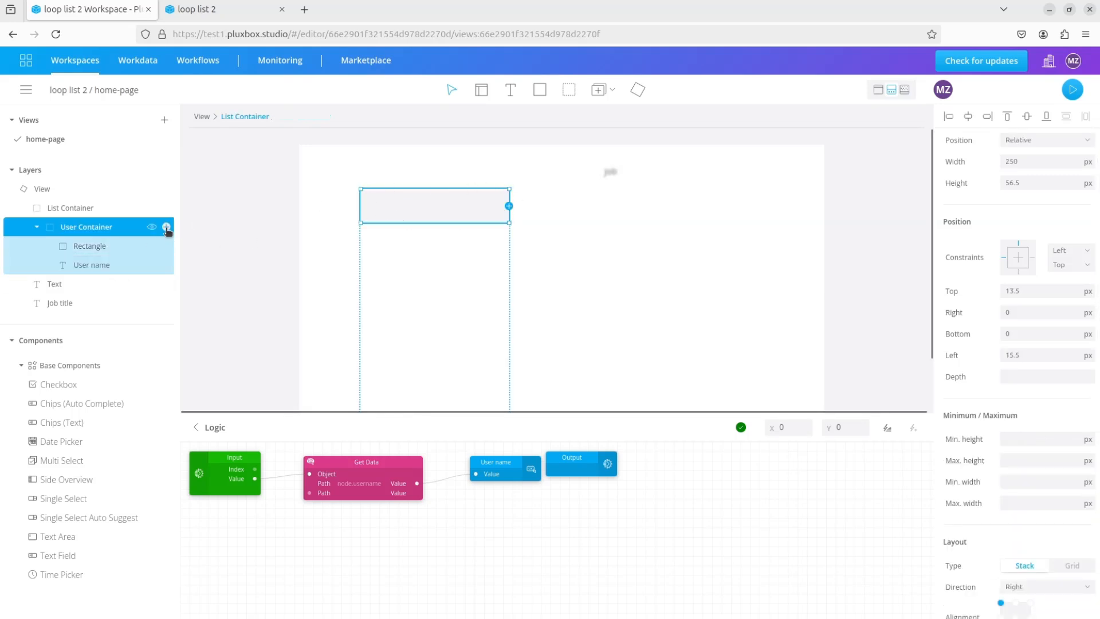
click(167, 229)
click(185, 229)
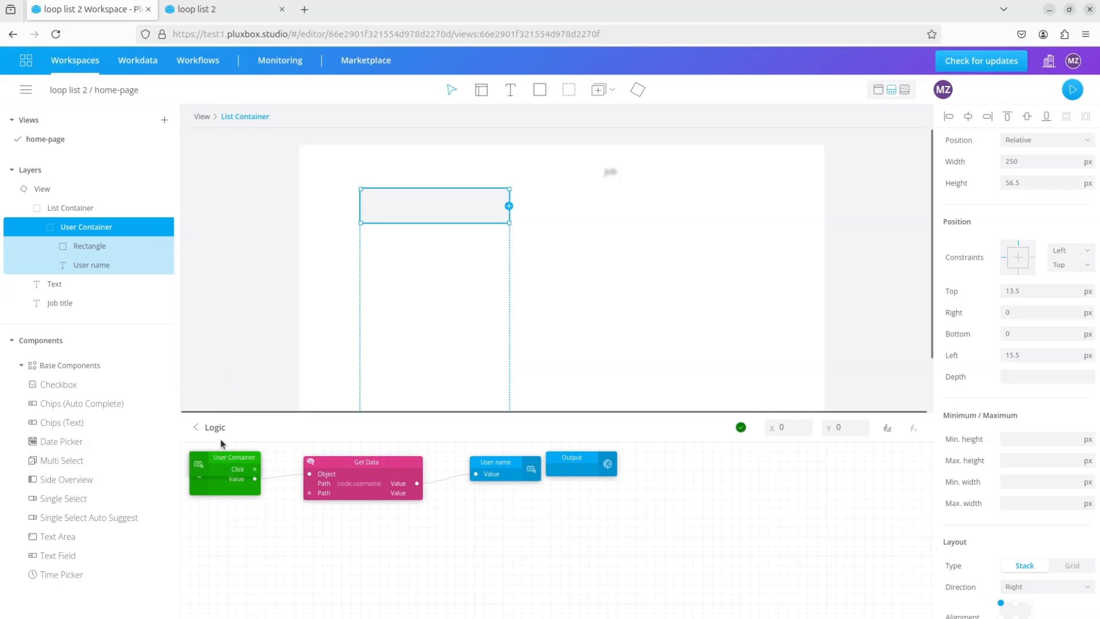
drag(221, 466, 230, 546)
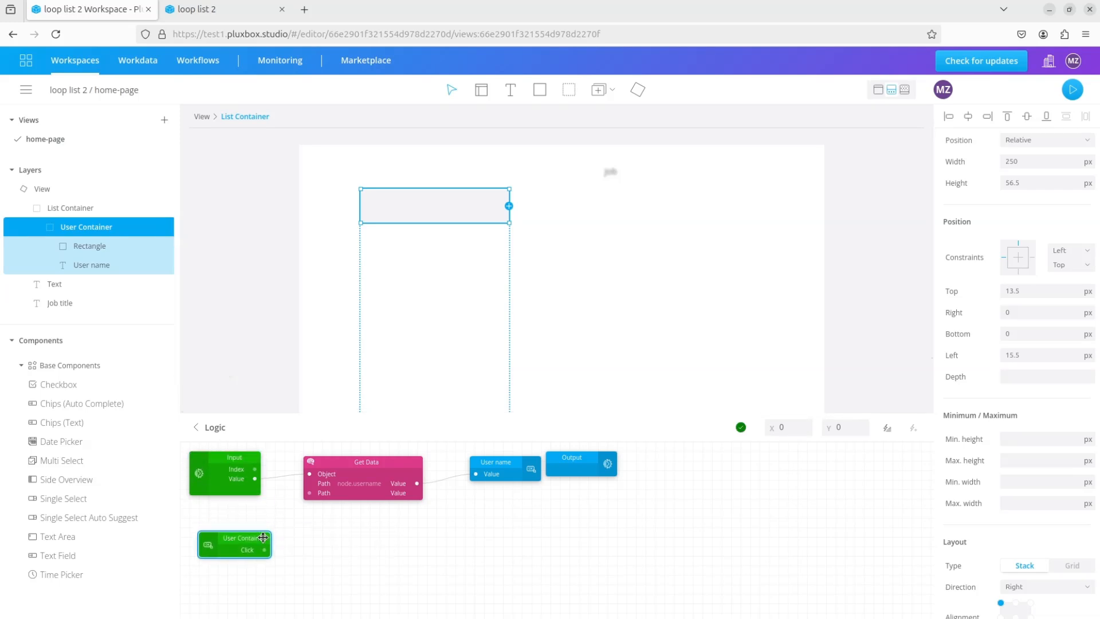
Insert a Buffer block beside the User Container event and connect the Click output to its Execute input
click(887, 428)
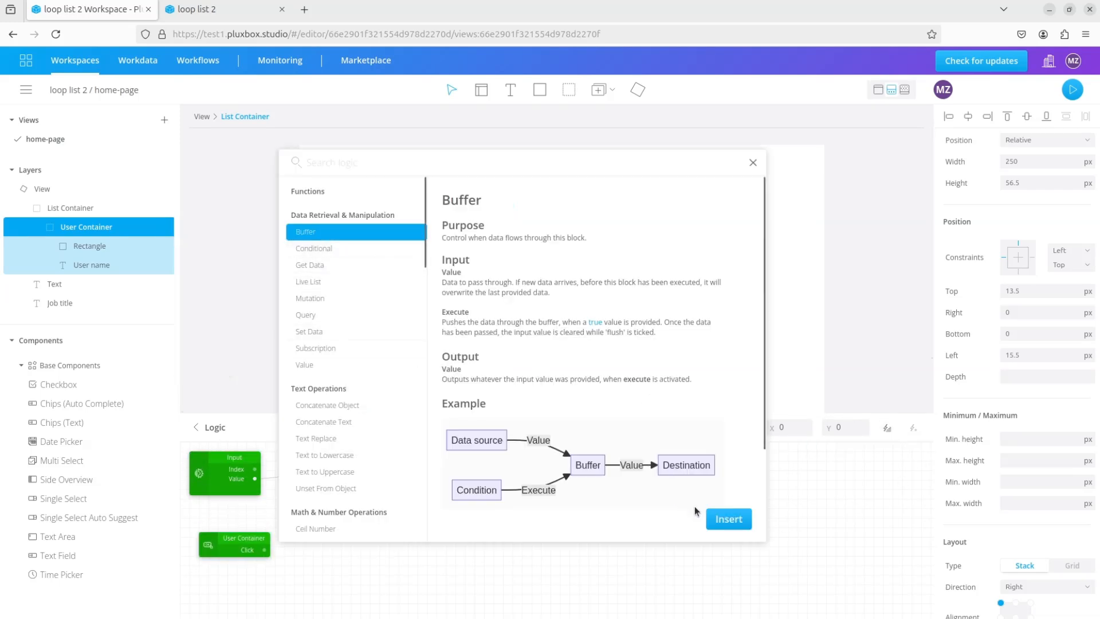
click(736, 530)
drag(240, 471, 364, 556)
drag(264, 550, 516, 541)
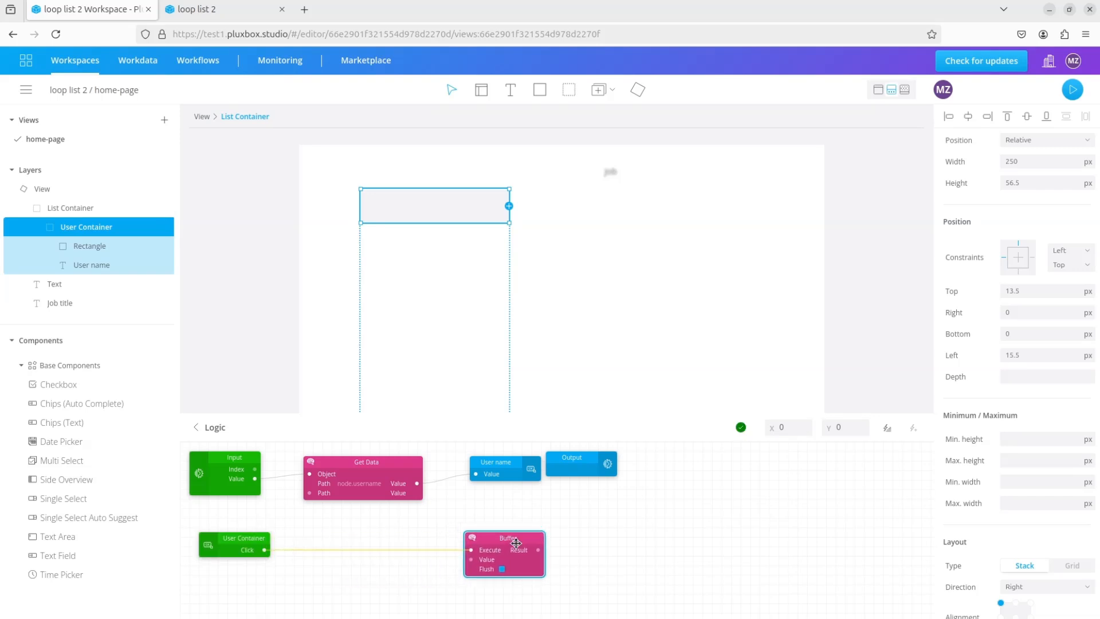
Add a second Path "node.job" to the Get Data block and connect its Value output to the Buffer's Value input
click(340, 493)
text(node.jo)
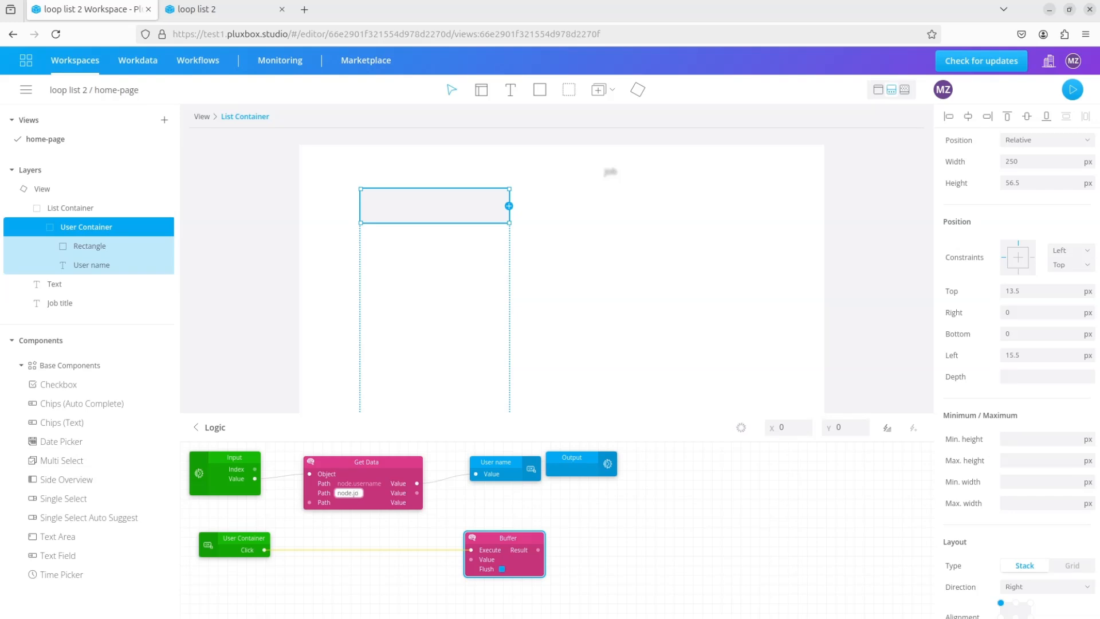
text(b)
drag(416, 493, 470, 566)
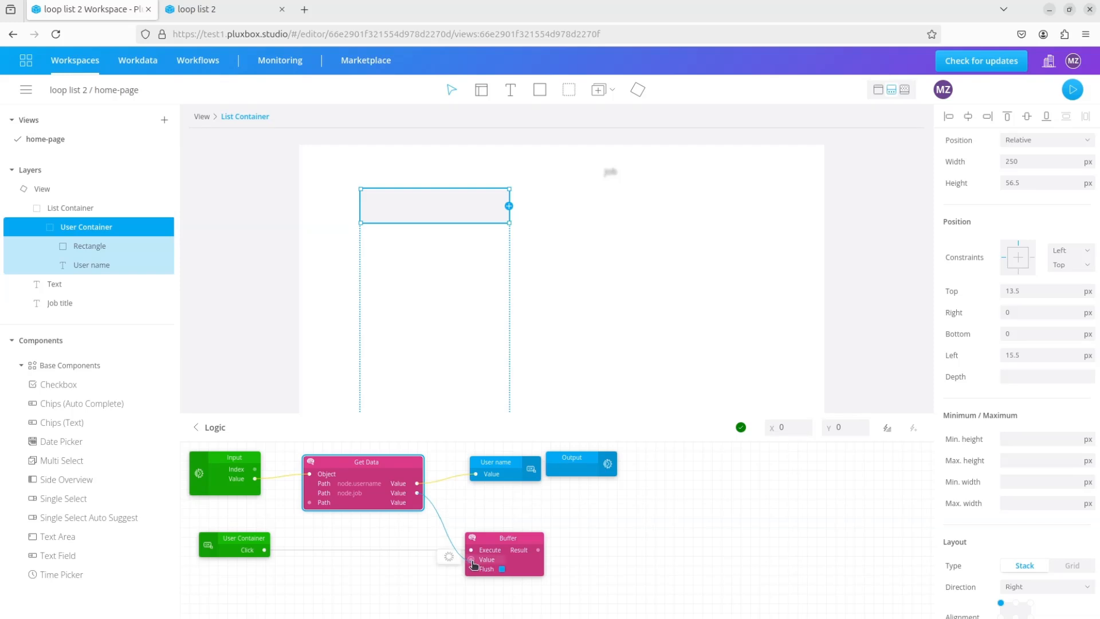
Add an entry named "Clicked name" to the Output block and connect the Buffer's Result to it
drag(574, 462, 691, 501)
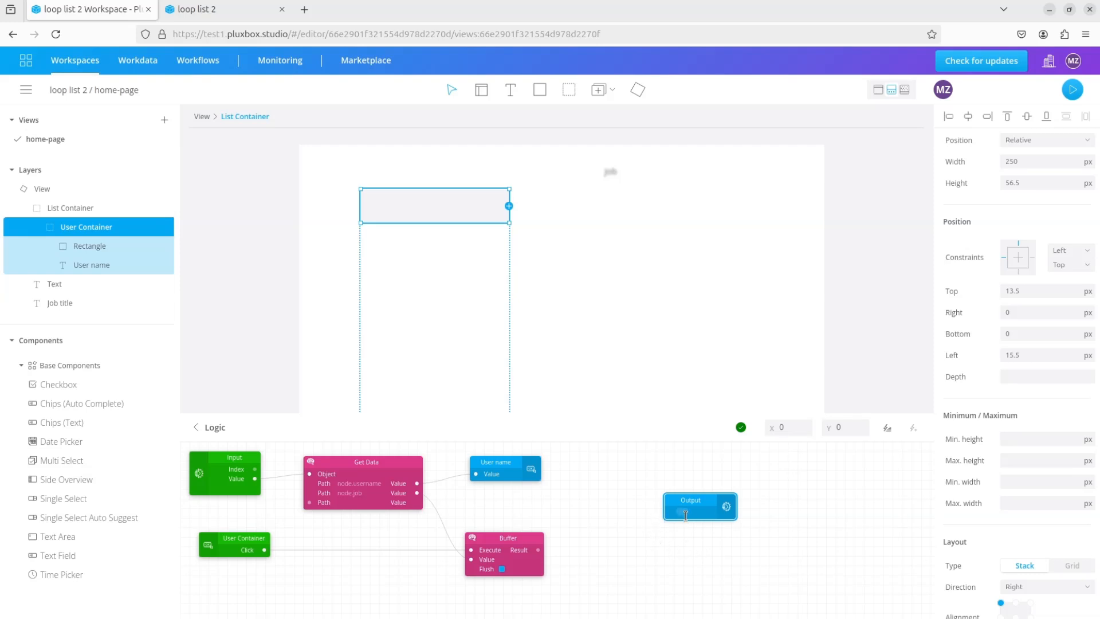
text(Cl)
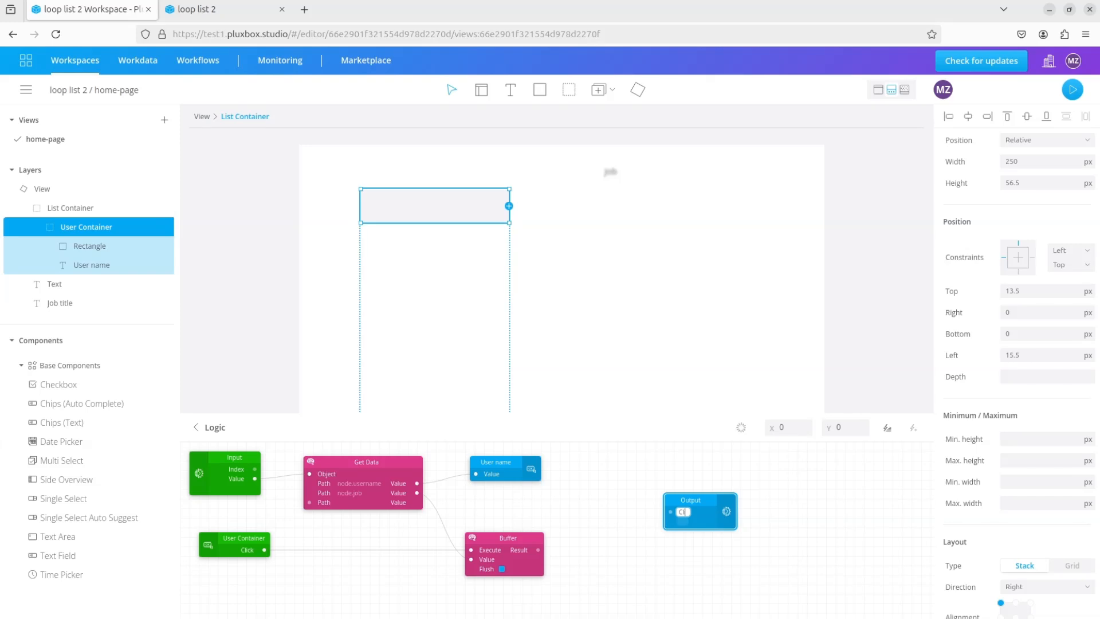
text(icked name)
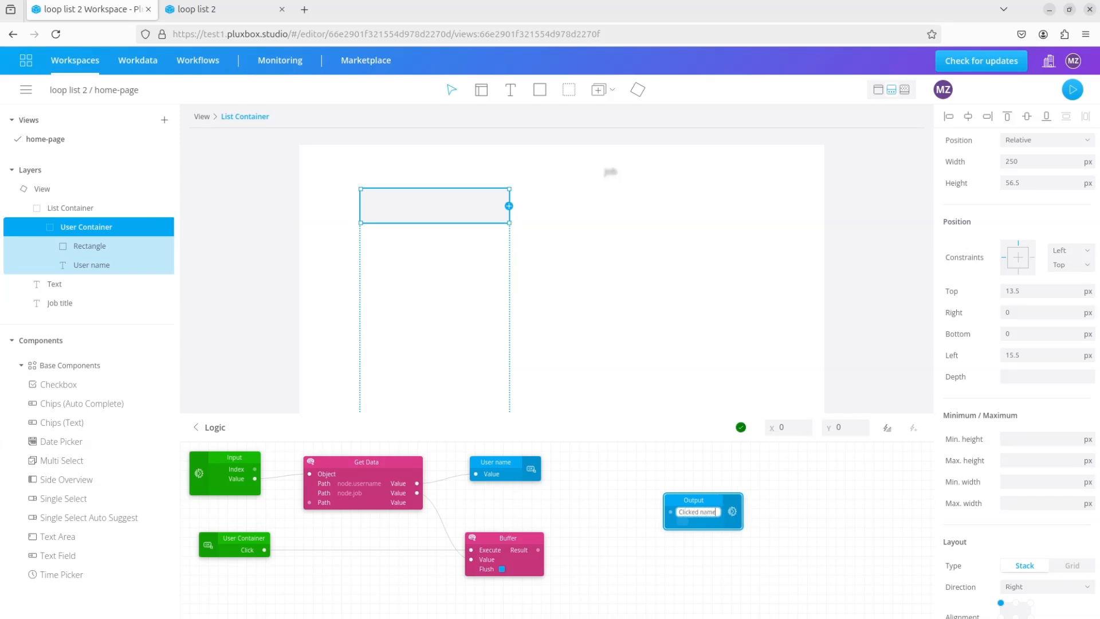
drag(538, 551, 671, 514)
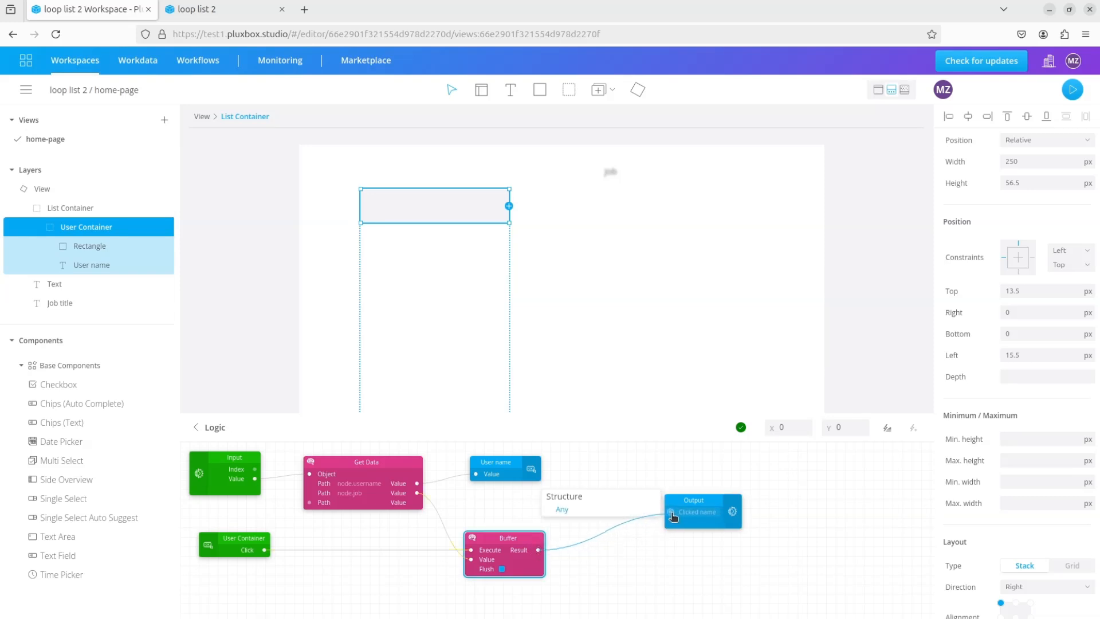
Return to the page's main logic and connect the Loop List's Clicked name output to the Job title text's Value, placing that block below User Container
click(196, 427)
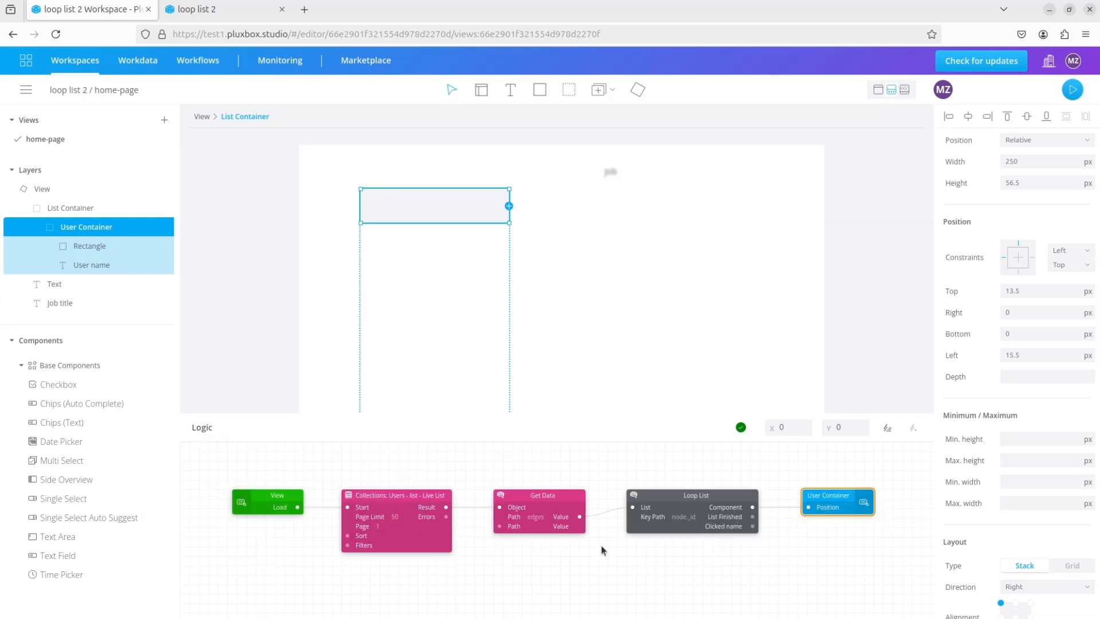
click(63, 305)
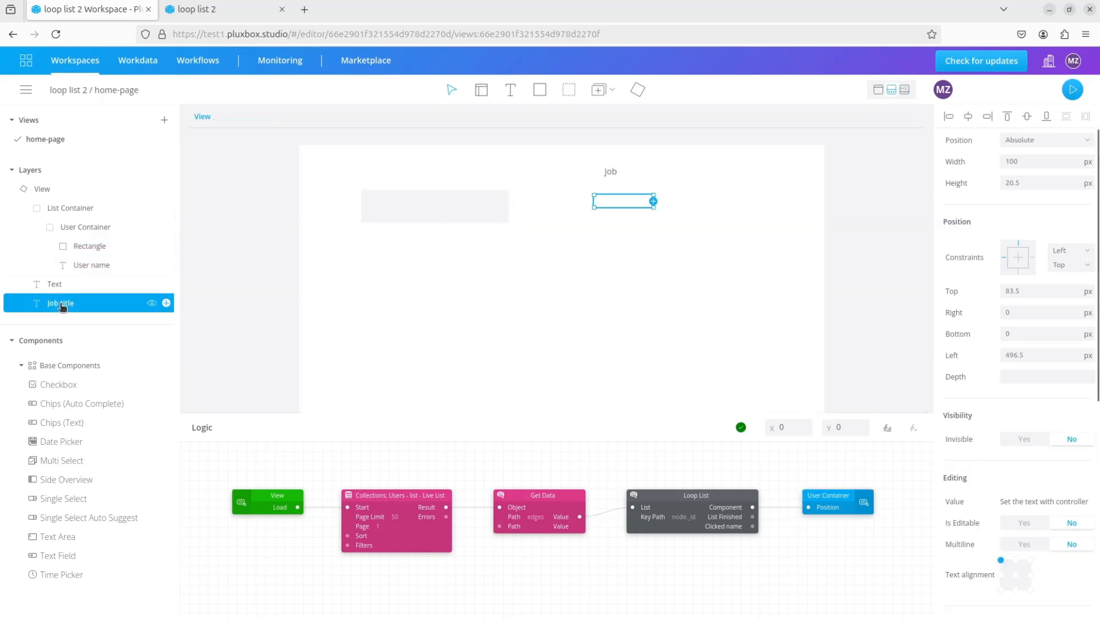
mouse_move(753, 526)
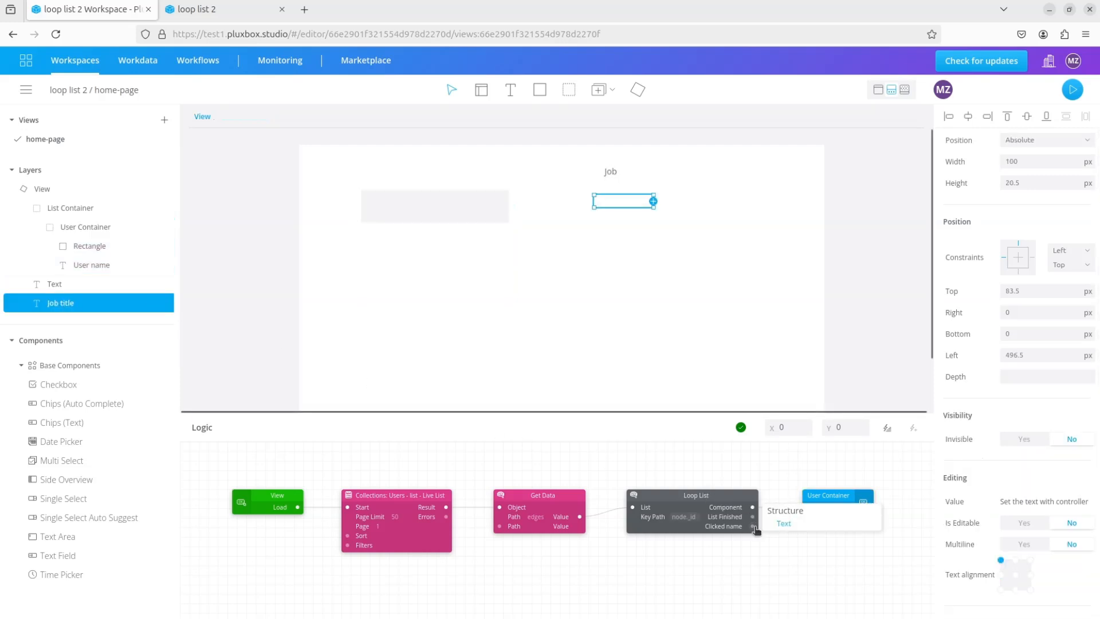
drag(753, 527, 941, 504)
drag(856, 505, 860, 548)
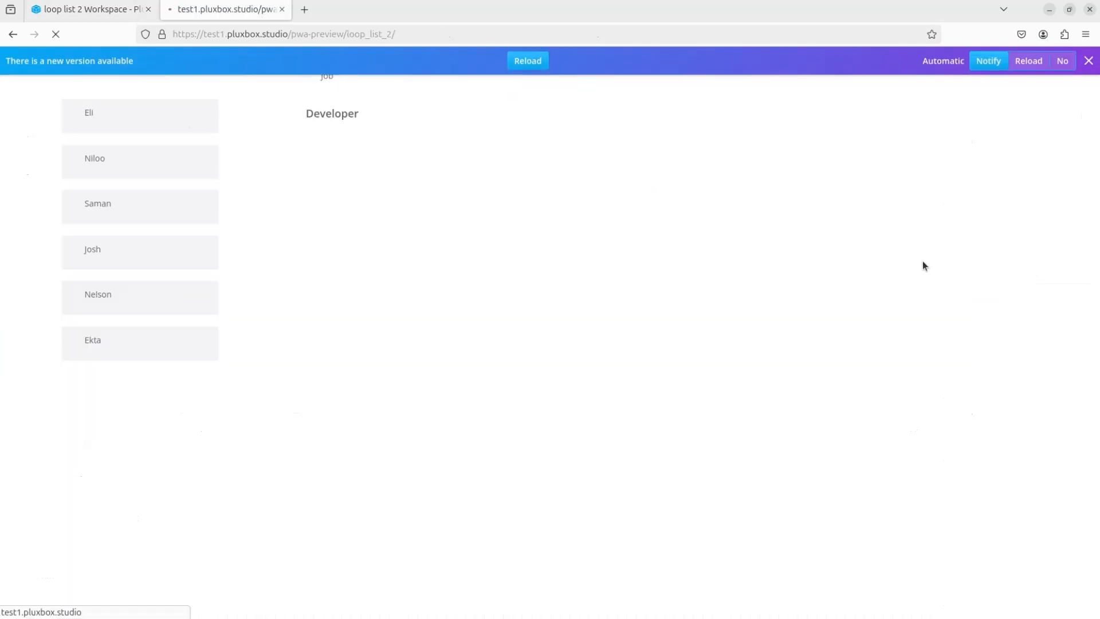
Test the page preview by selecting every user in the list in turn and checking the job title shown for each
click(88, 108)
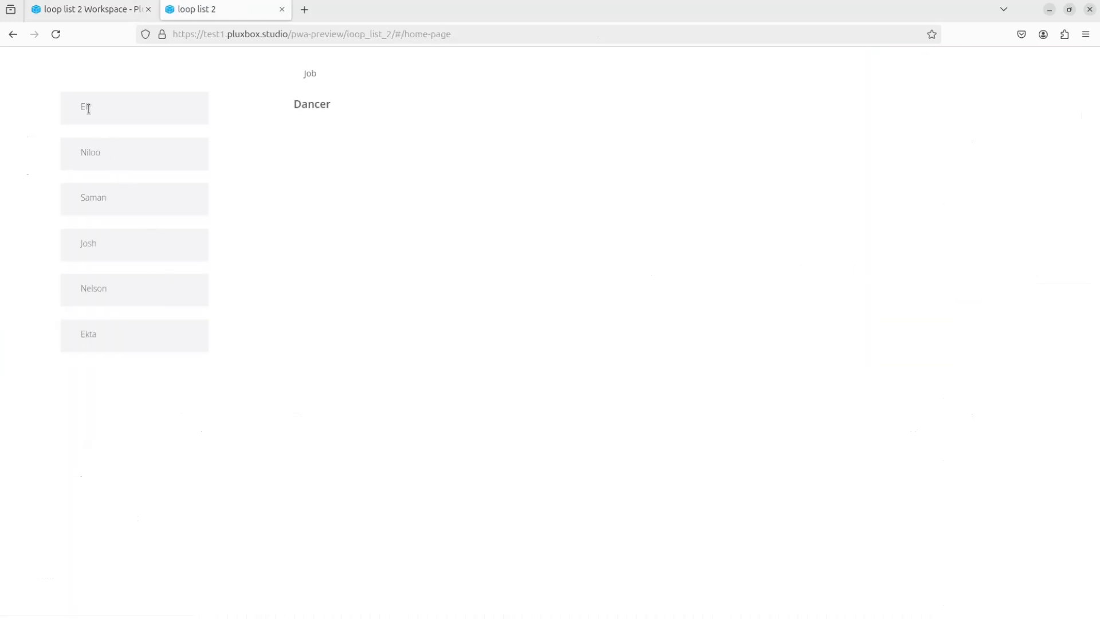
click(92, 153)
click(93, 199)
click(93, 241)
click(97, 283)
click(94, 329)
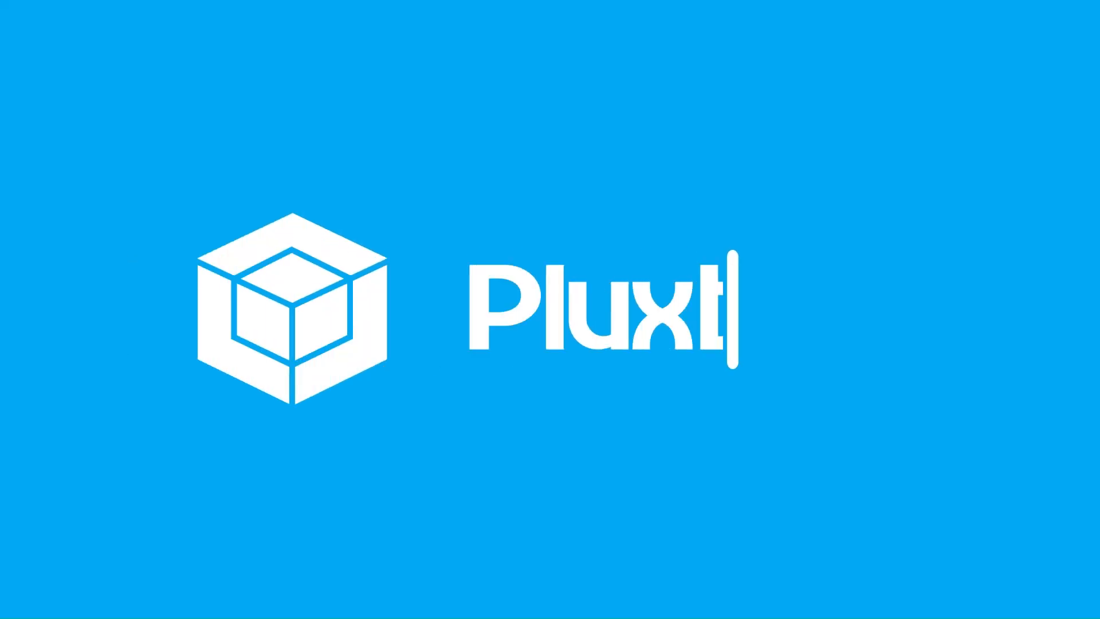